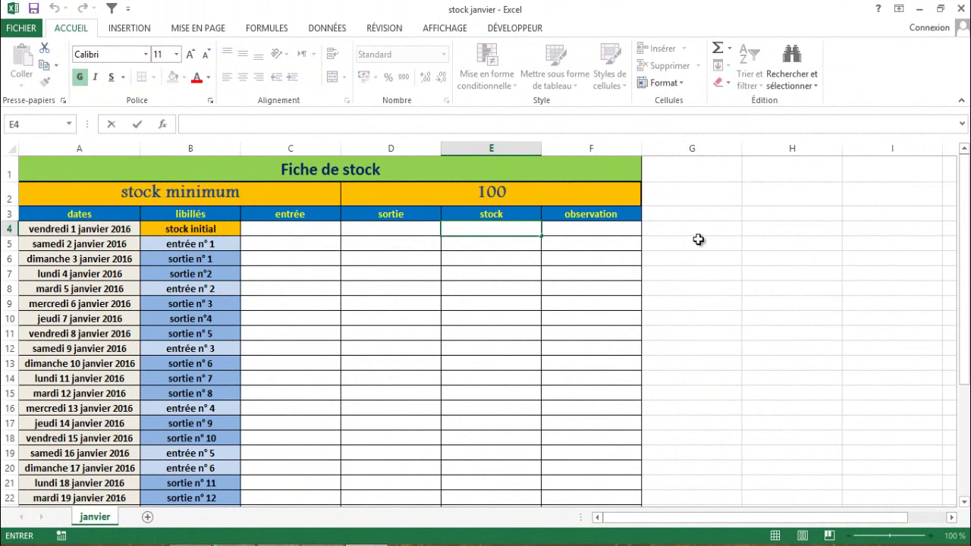
Review the Fiche de stock sheet's title, stock minimum of 100 and table layout
{"action": "left_click", "coordinate": [279, 172]}
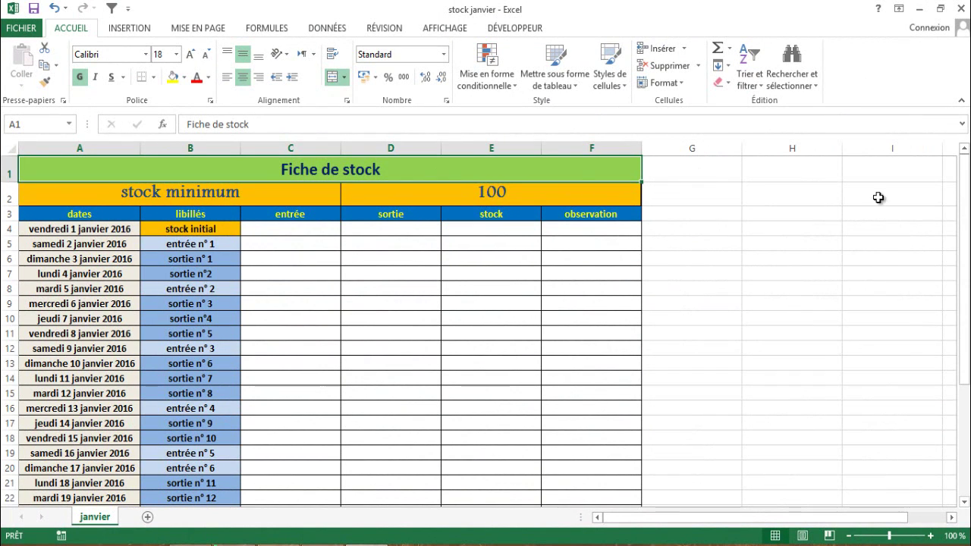
{"action": "left_click", "coordinate": [713, 260]}
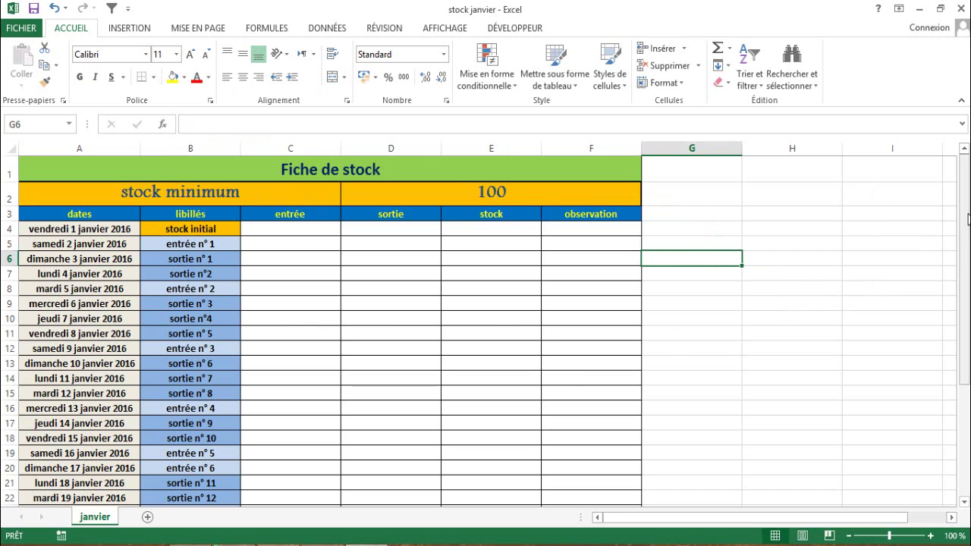
{"action": "mouse_move", "coordinate": [968, 218]}
{"action": "left_mouse_down"}
{"action": "mouse_move", "coordinate": [969, 360]}
{"action": "mouse_move", "coordinate": [969, 166]}
{"action": "left_mouse_up"}
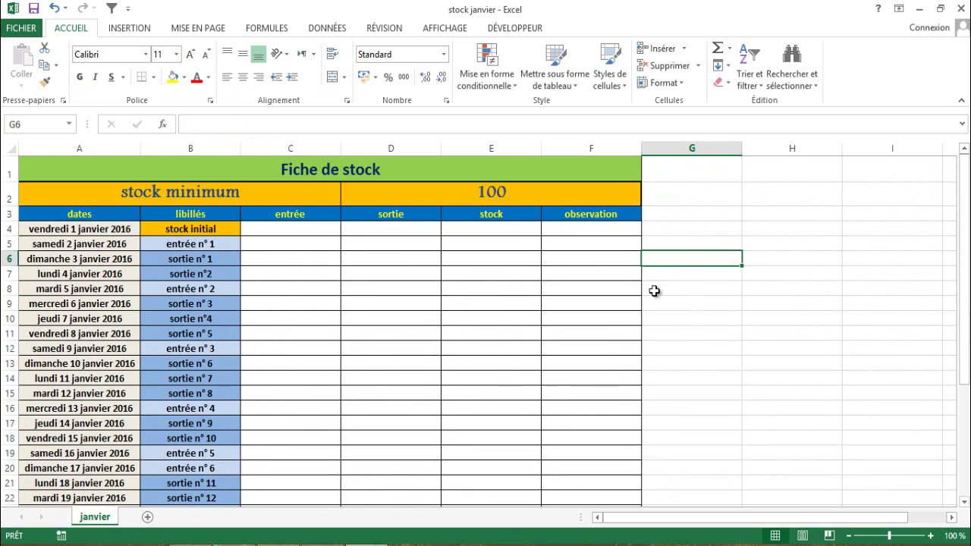
{"action": "left_click", "coordinate": [700, 309]}
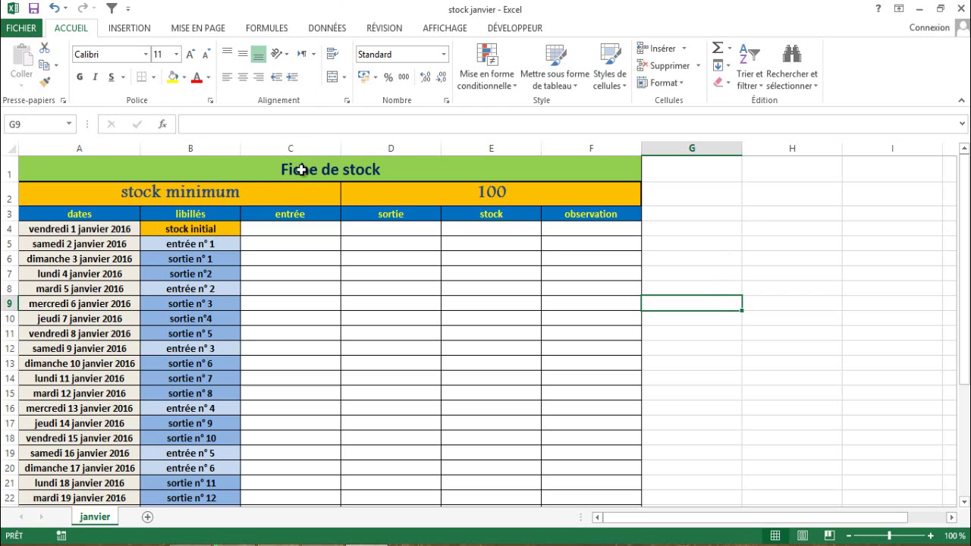
{"action": "left_click", "coordinate": [173, 196]}
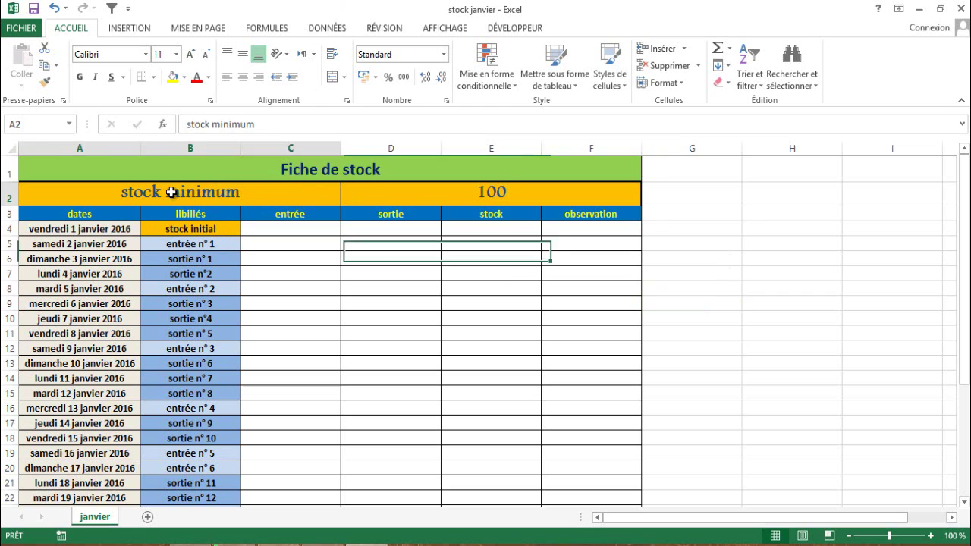
{"action": "left_click", "coordinate": [487, 192]}
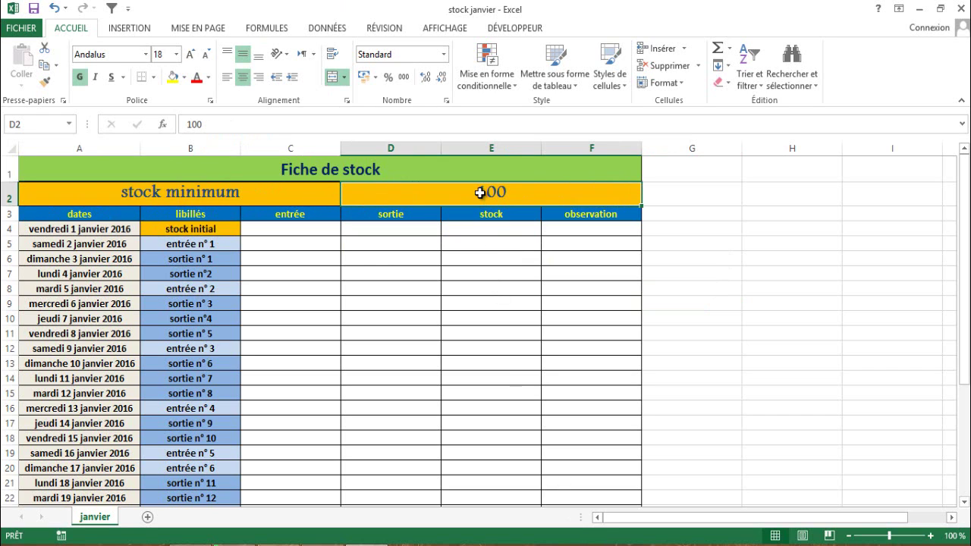
{"action": "left_click", "coordinate": [759, 299]}
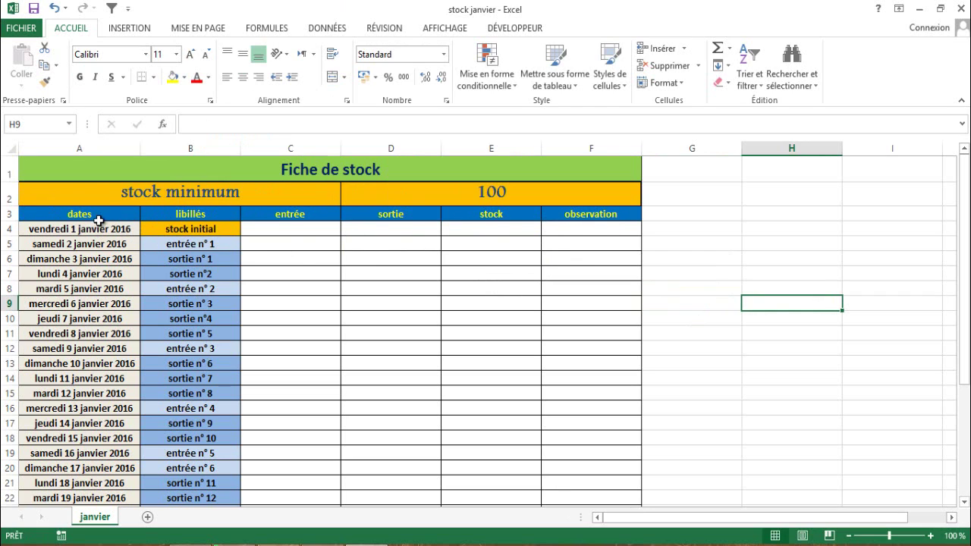
{"action": "scroll", "coordinate": [90, 241], "scroll_direction": "down", "scroll_amount": 4}
{"action": "scroll", "coordinate": [90, 241], "scroll_direction": "down", "scroll_amount": 3}
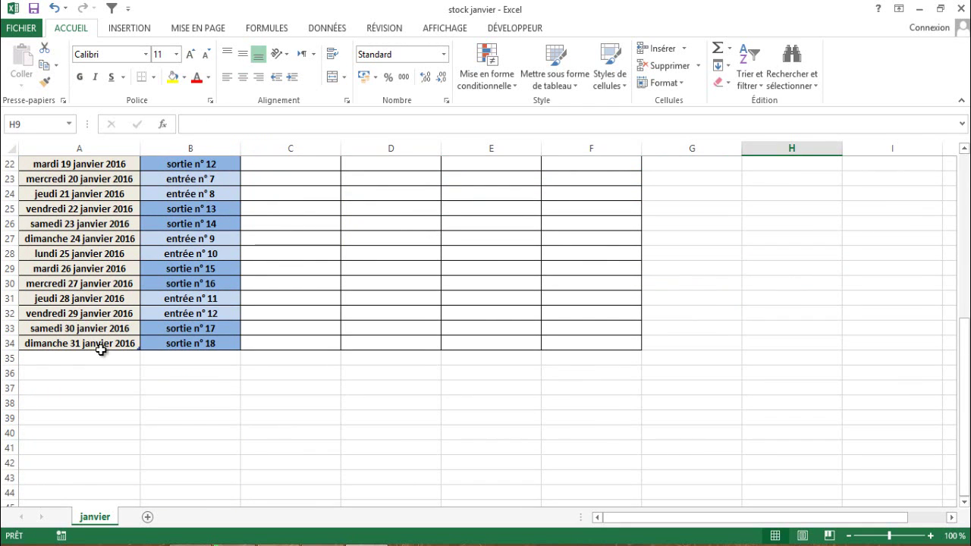
{"action": "scroll", "coordinate": [99, 343], "scroll_direction": "up", "scroll_amount": 6}
{"action": "scroll", "coordinate": [101, 349], "scroll_direction": "up", "scroll_amount": 1}
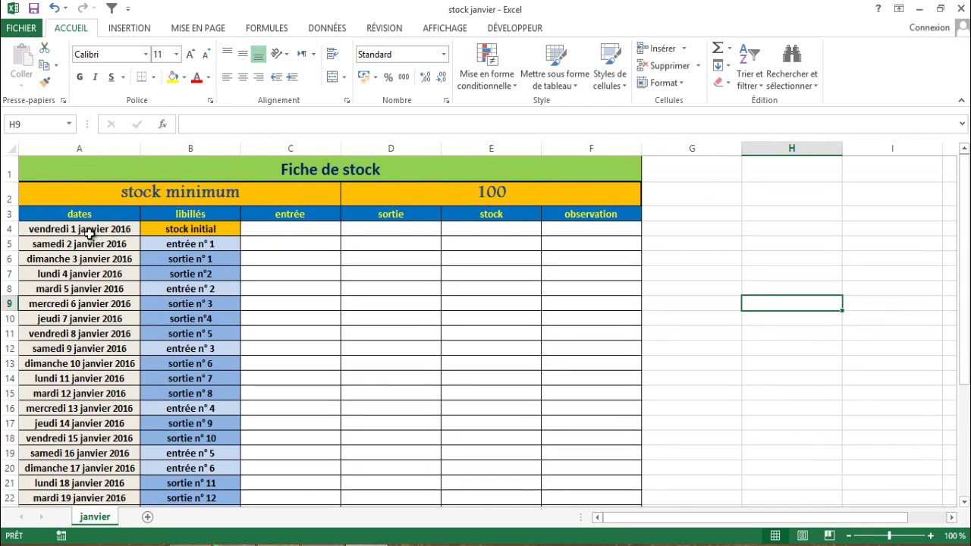
{"action": "scroll", "coordinate": [117, 306], "scroll_direction": "down", "scroll_amount": 8}
{"action": "scroll", "coordinate": [180, 325], "scroll_direction": "up", "scroll_amount": 8}
{"action": "scroll", "coordinate": [228, 395], "scroll_direction": "down", "scroll_amount": 5}
{"action": "scroll", "coordinate": [227, 395], "scroll_direction": "up", "scroll_amount": 5}
Enter 93 as the initial stock for 1 January in E4
{"action": "left_click", "coordinate": [494, 232]}
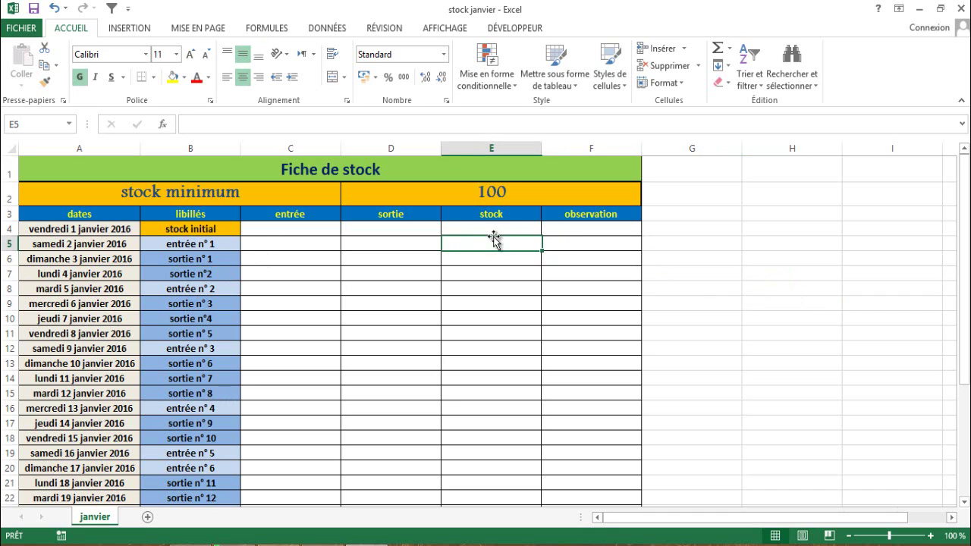
{"action": "double_click", "coordinate": [496, 229]}
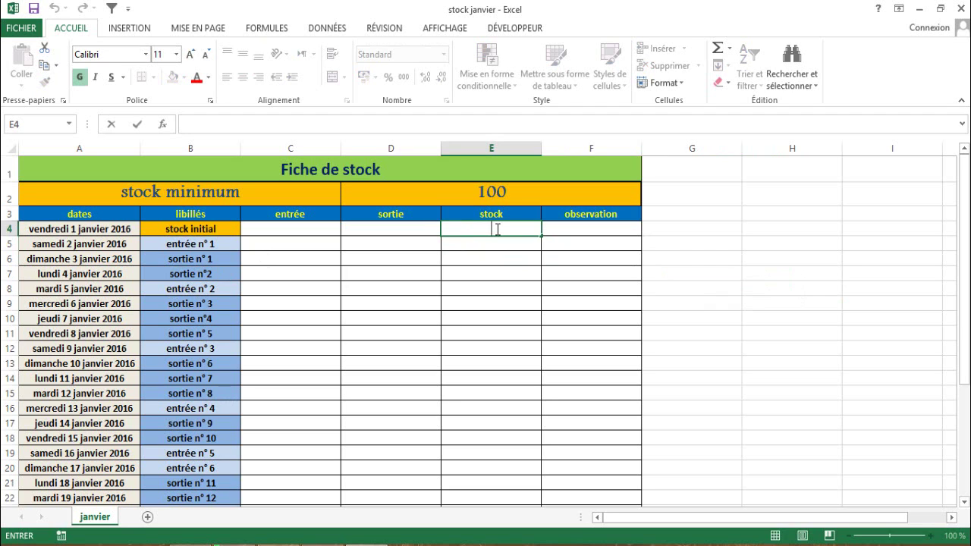
{"action": "type", "text": "9"}
{"action": "type", "text": "3"}
{"action": "left_click", "coordinate": [492, 247]}
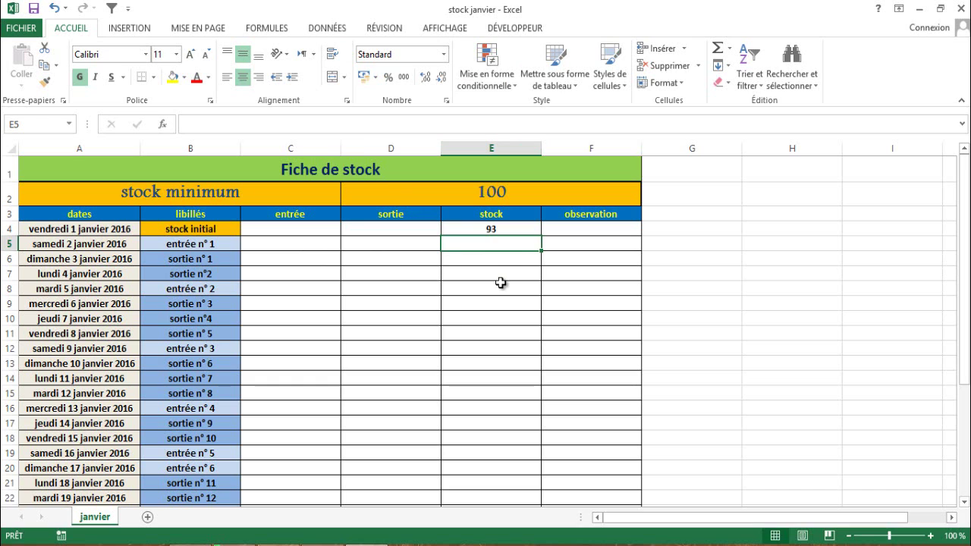
Begin a formula in the 2 January stock cell E5
{"action": "left_click", "coordinate": [400, 287]}
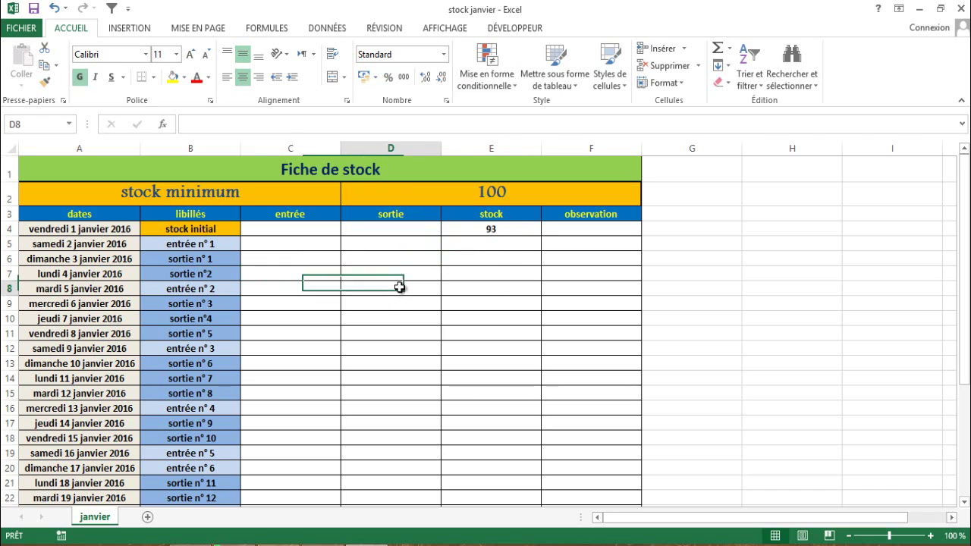
{"action": "left_click", "coordinate": [497, 274]}
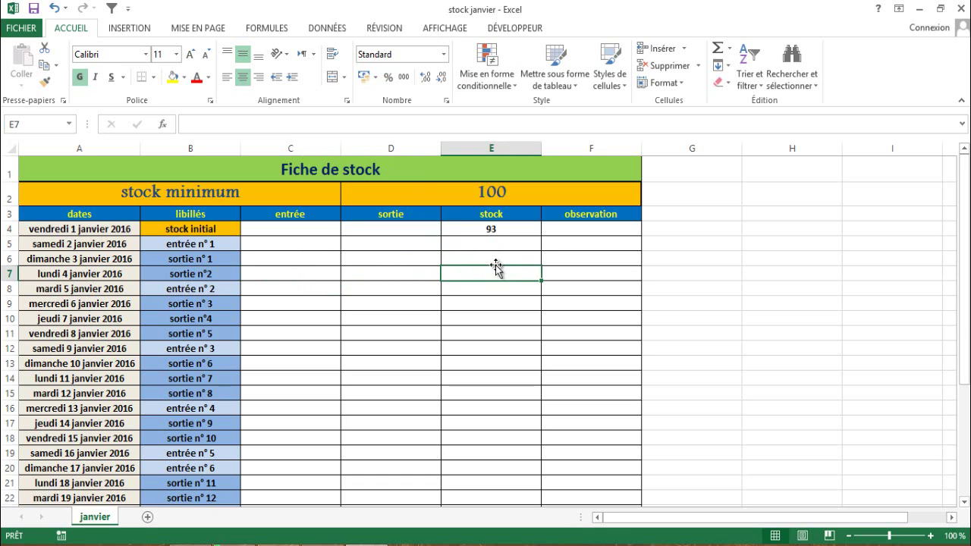
{"action": "left_click", "coordinate": [495, 243]}
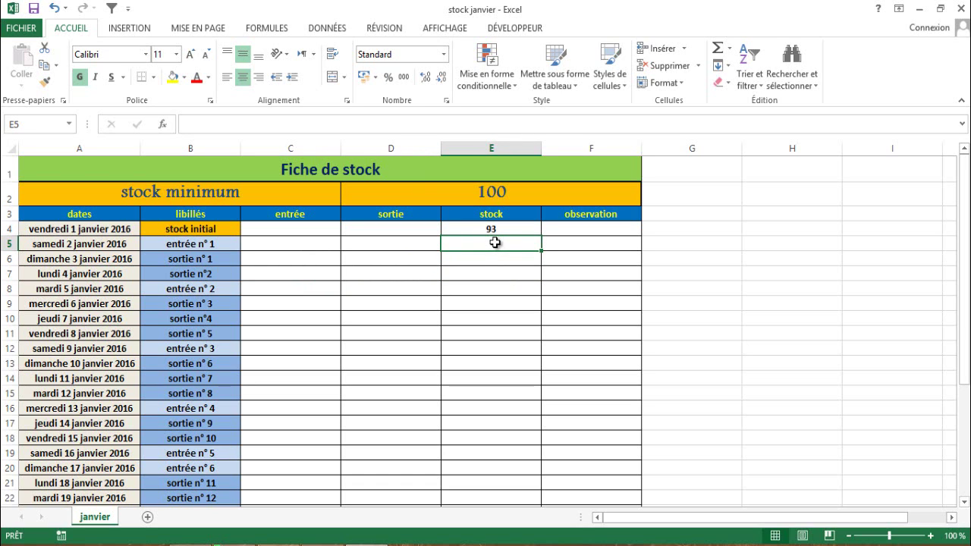
{"action": "type", "text": "="}
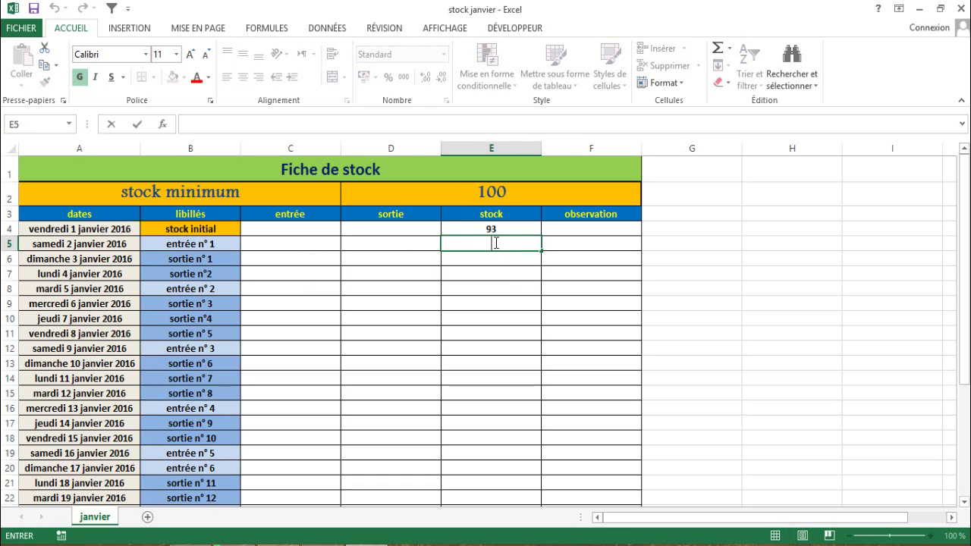
{"action": "type", "text": "="}
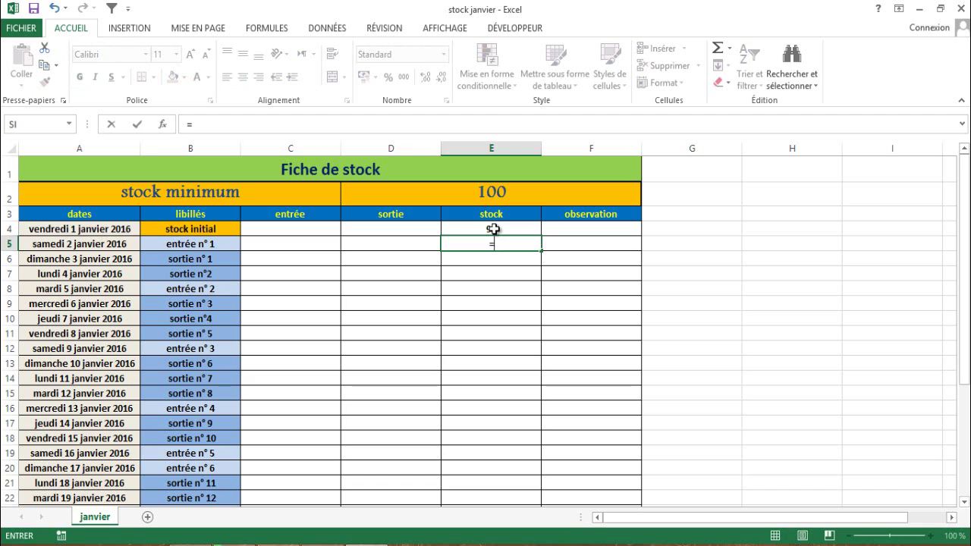
Build =E4+C5-D5 in E5: previous stock plus entries minus exits
{"action": "left_click", "coordinate": [493, 229]}
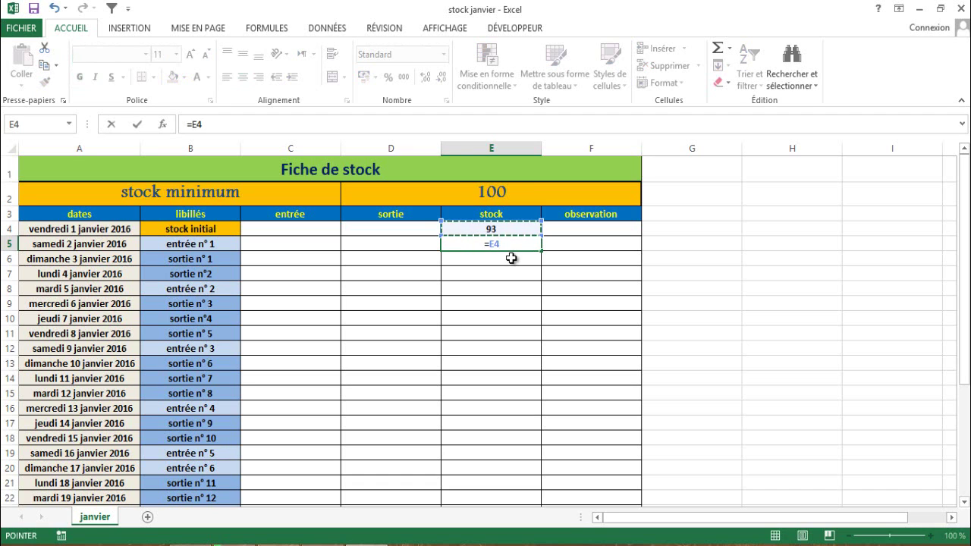
{"action": "type", "text": "+"}
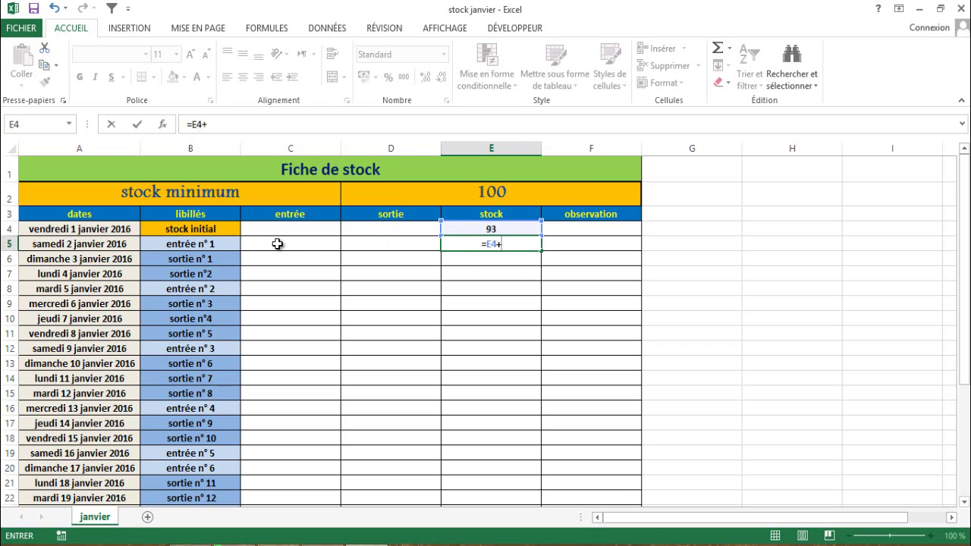
{"action": "left_click", "coordinate": [278, 244]}
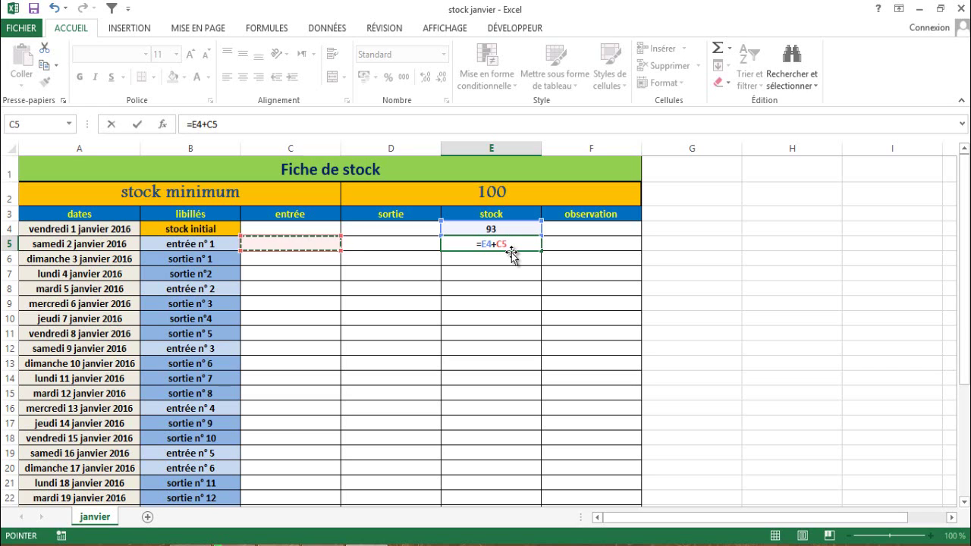
{"action": "type", "text": "6"}
{"action": "key", "text": "BackSpace"}
{"action": "type", "text": "-"}
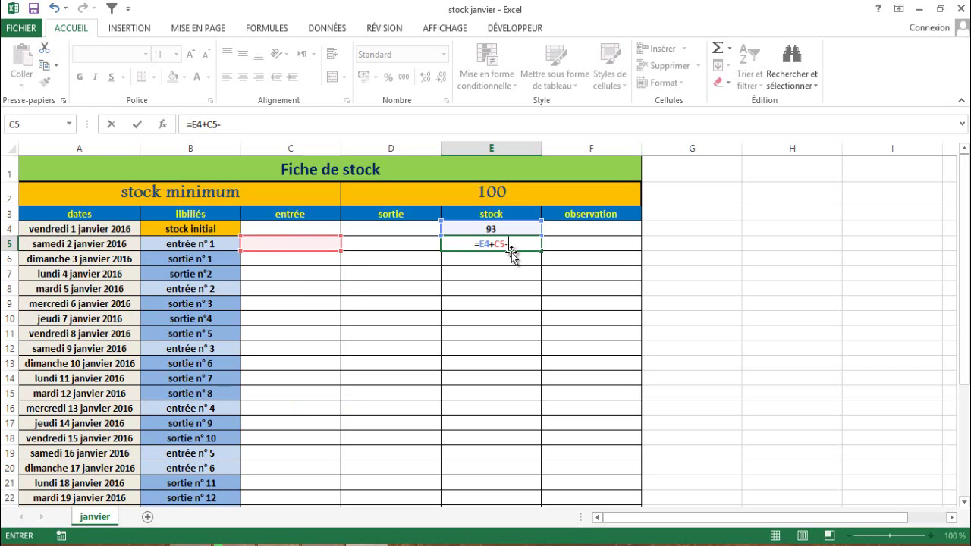
{"action": "left_click", "coordinate": [407, 245]}
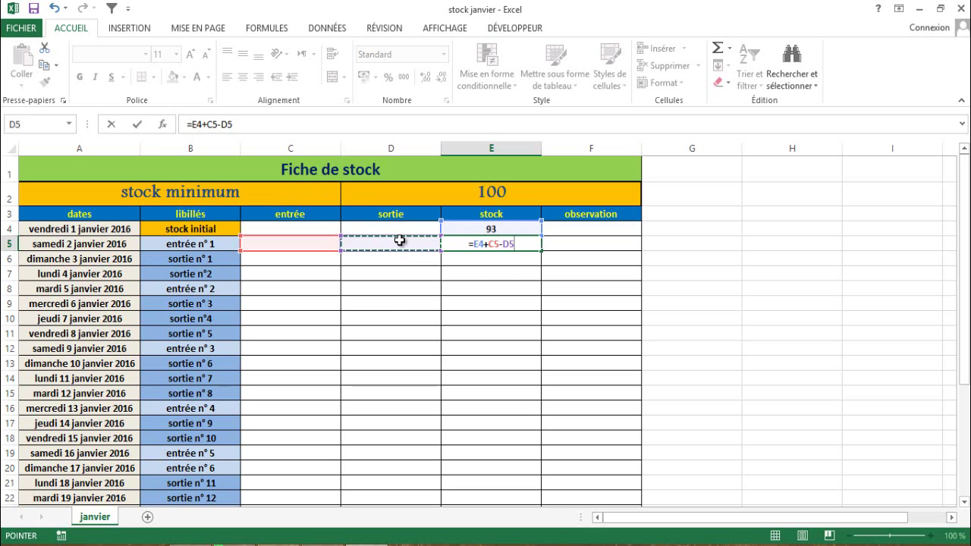
{"action": "key", "text": "Return"}
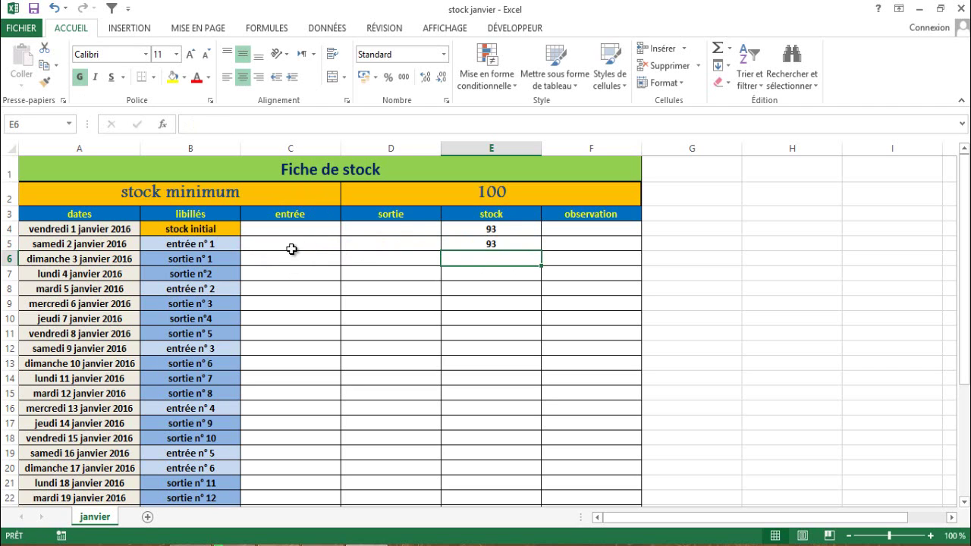
Fill the E5 running-stock formula down to E34 for 31 January
{"action": "left_click", "coordinate": [515, 246]}
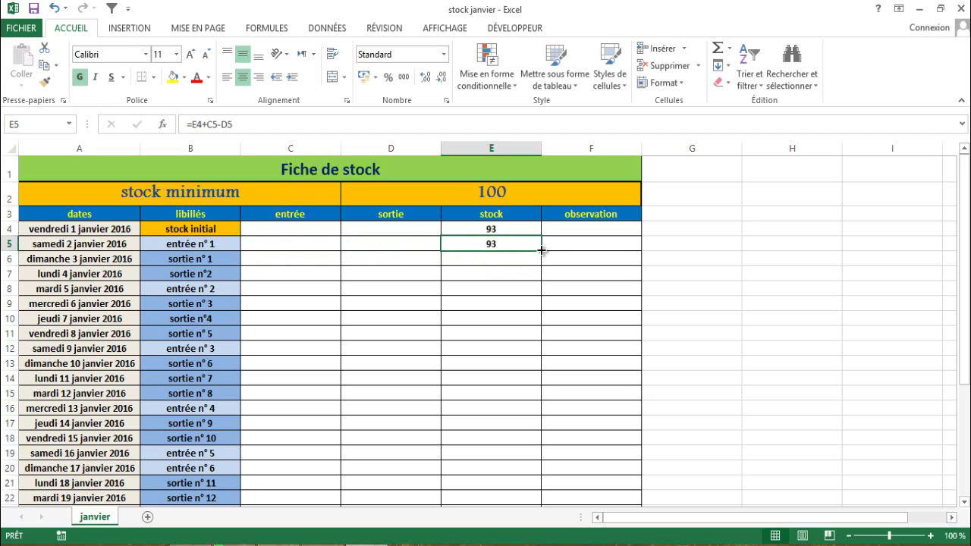
{"action": "left_click_drag", "start_coordinate": [531, 428], "coordinate": [510, 494]}
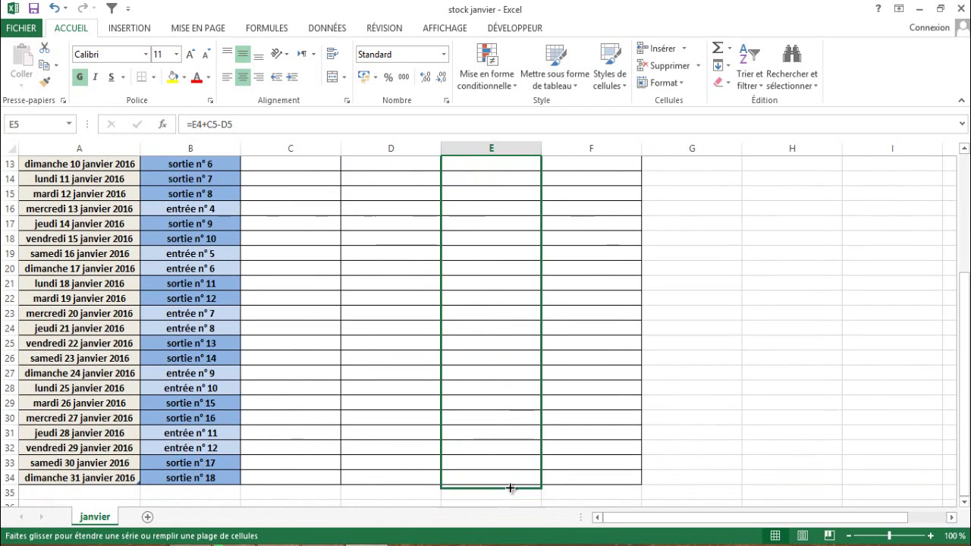
{"action": "left_click_drag", "start_coordinate": [510, 494], "coordinate": [510, 479]}
{"action": "scroll", "coordinate": [420, 332], "scroll_direction": "up", "scroll_amount": 3}
{"action": "scroll", "coordinate": [420, 331], "scroll_direction": "up", "scroll_amount": 1}
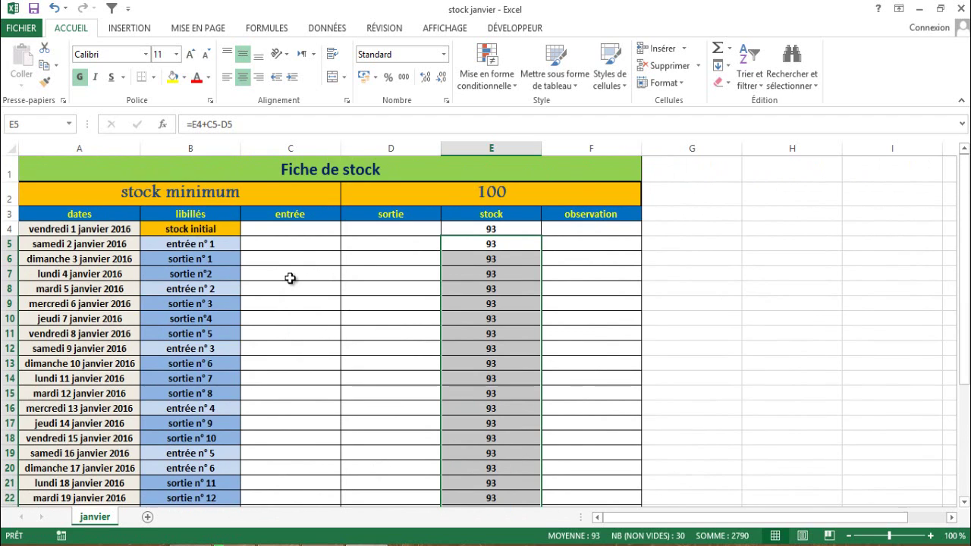
{"action": "left_click", "coordinate": [291, 276]}
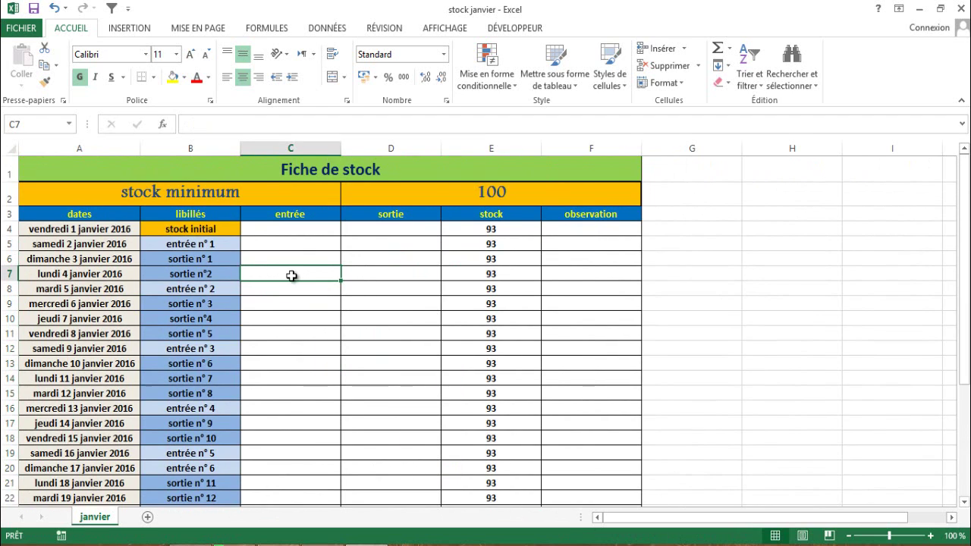
Enter an entry of 400 in C5 and exits of 20 and 390 in D6 and D7
{"action": "left_click", "coordinate": [306, 242]}
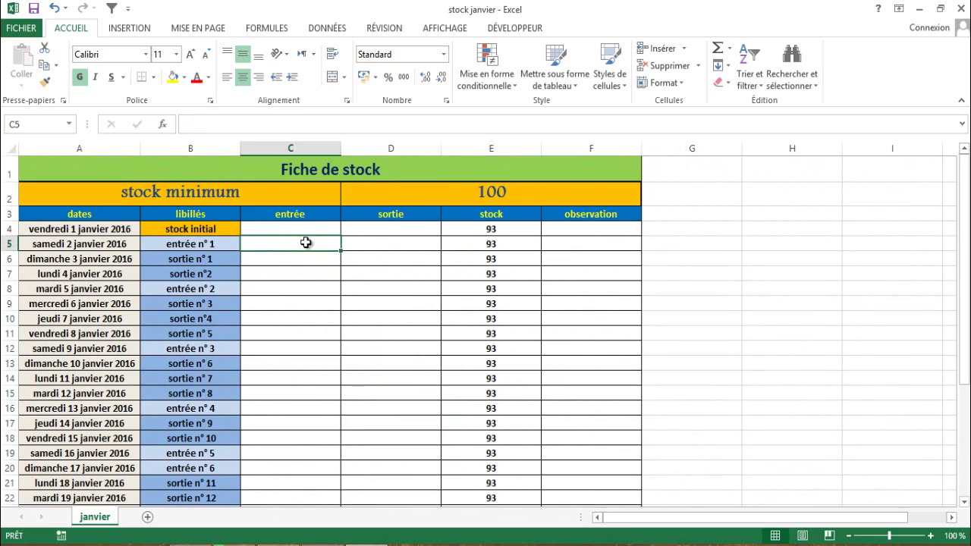
{"action": "double_click", "coordinate": [306, 242]}
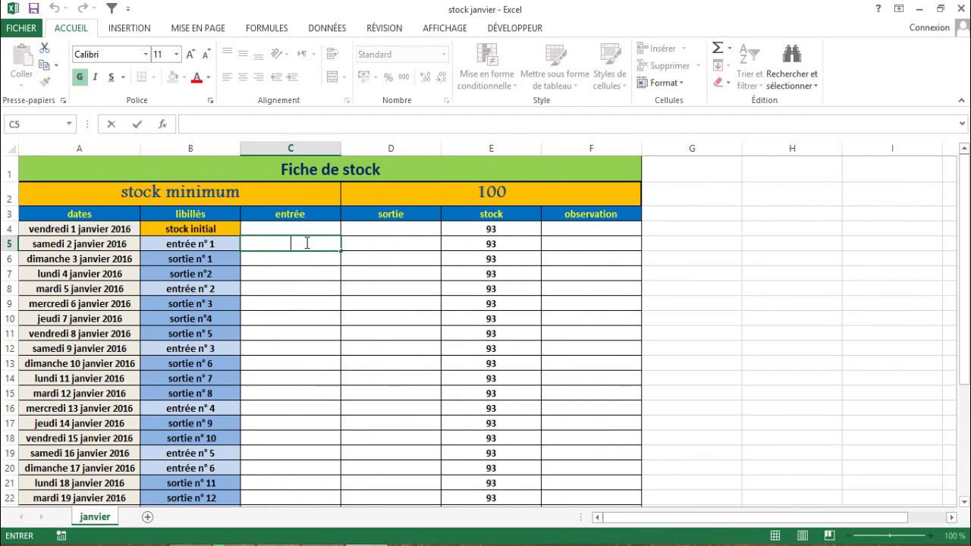
{"action": "type", "text": "400"}
{"action": "key", "text": "Return"}
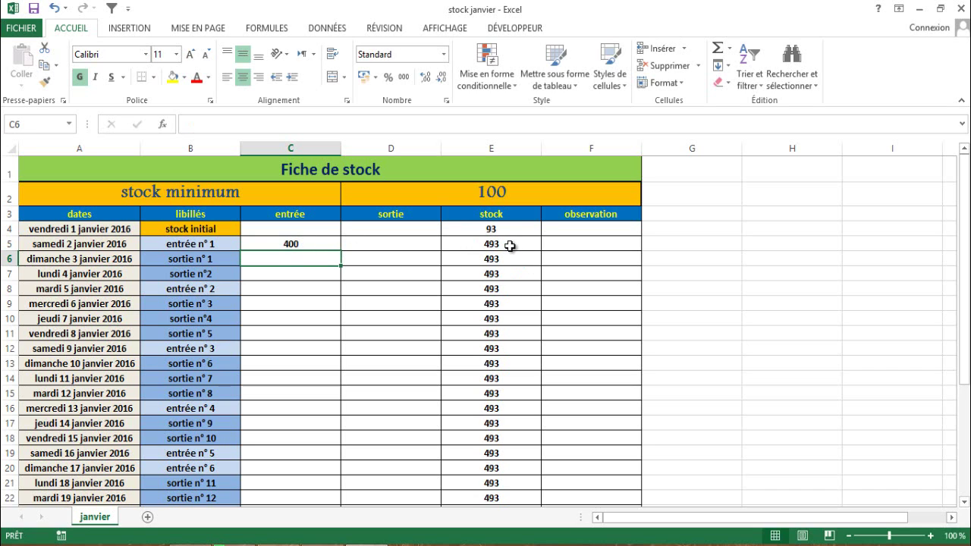
{"action": "left_click", "coordinate": [393, 259]}
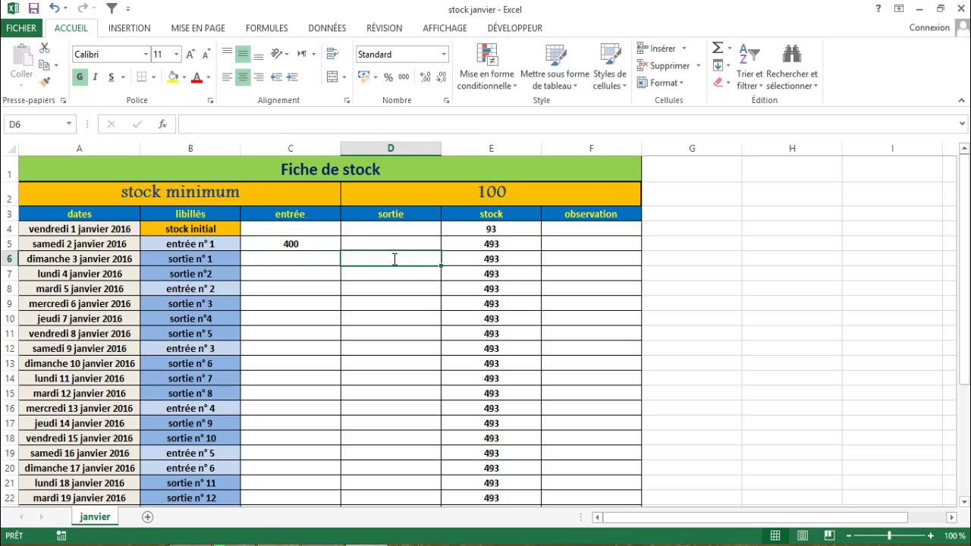
{"action": "type", "text": "20"}
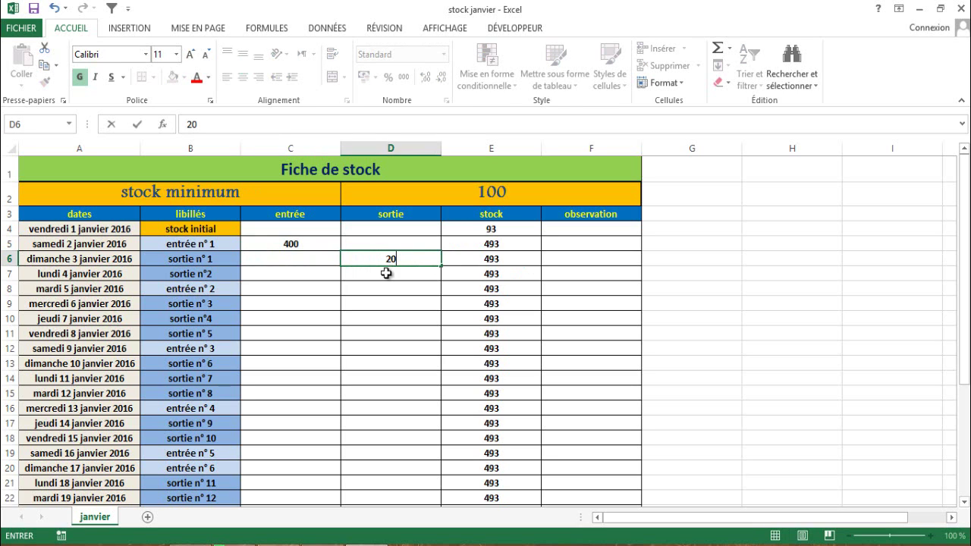
{"action": "key", "text": "Return"}
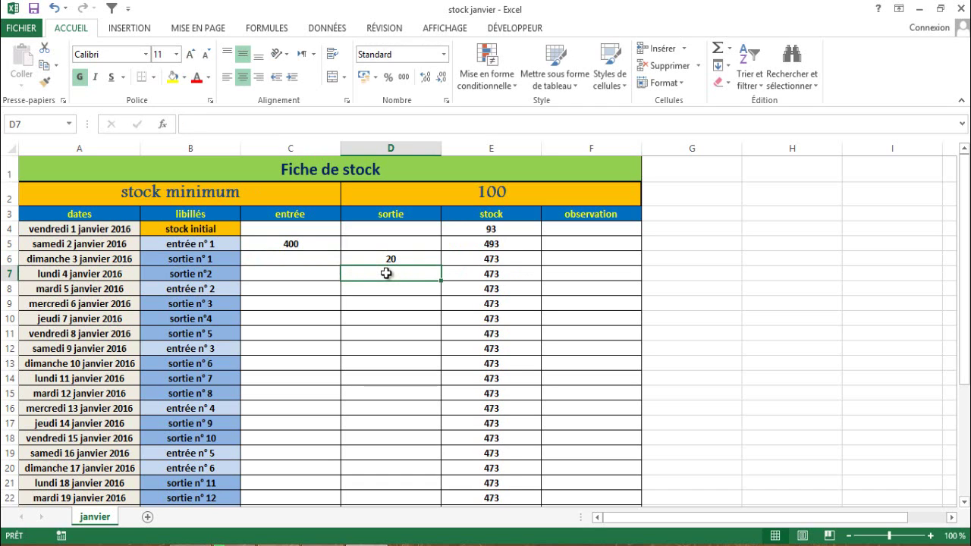
{"action": "type", "text": "390"}
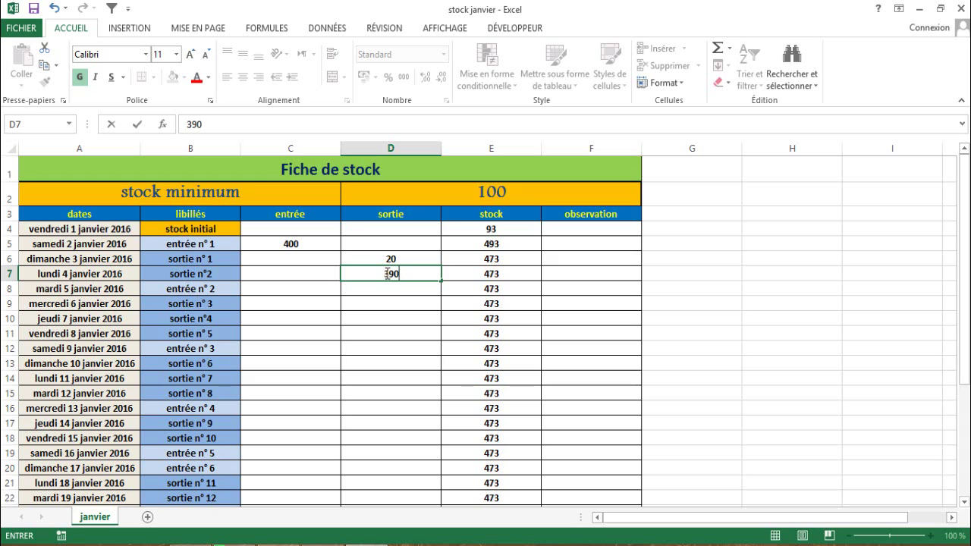
{"action": "key", "text": "Return"}
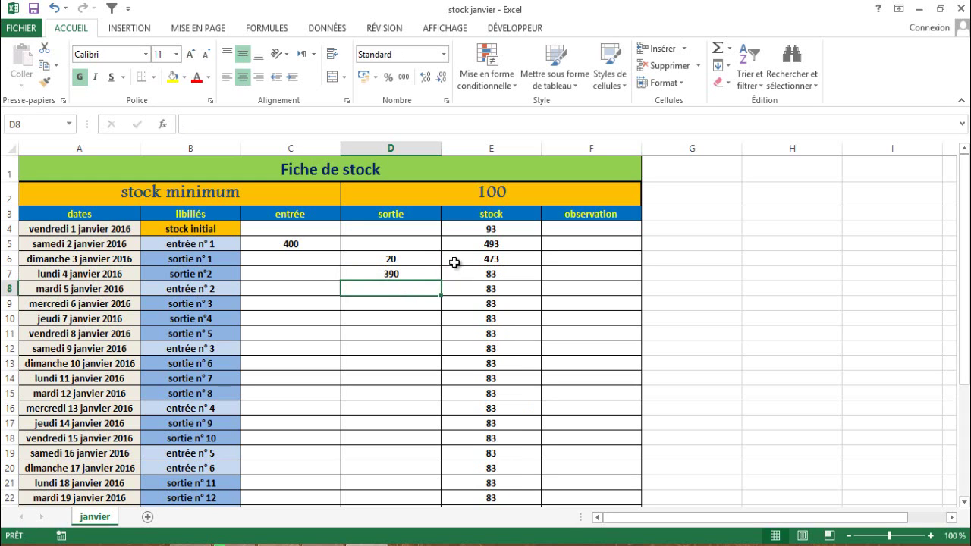
Clear and re-enter the 390 exit in D7
{"action": "left_click", "coordinate": [417, 260]}
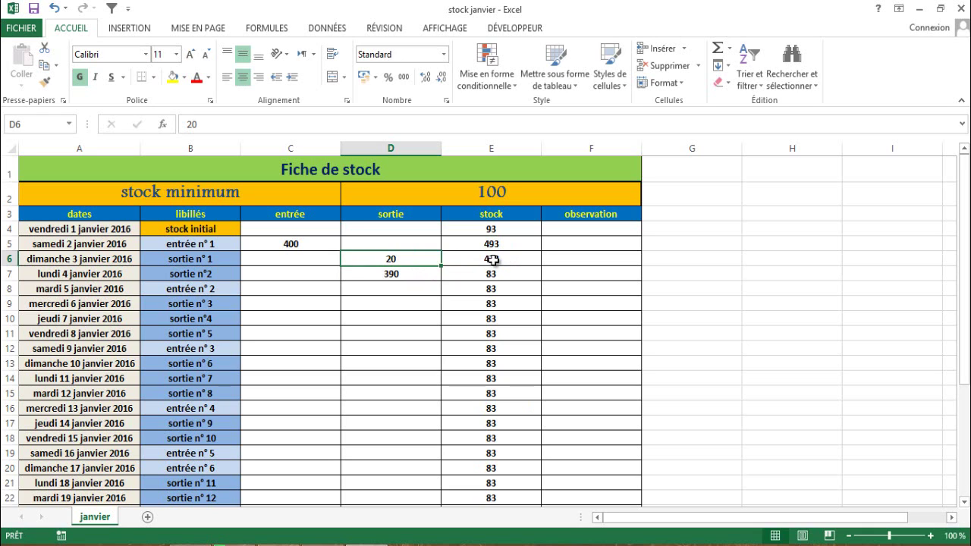
{"action": "left_click", "coordinate": [409, 277]}
{"action": "double_click", "coordinate": [406, 276]}
{"action": "left_click_drag", "start_coordinate": [407, 277], "coordinate": [375, 279]}
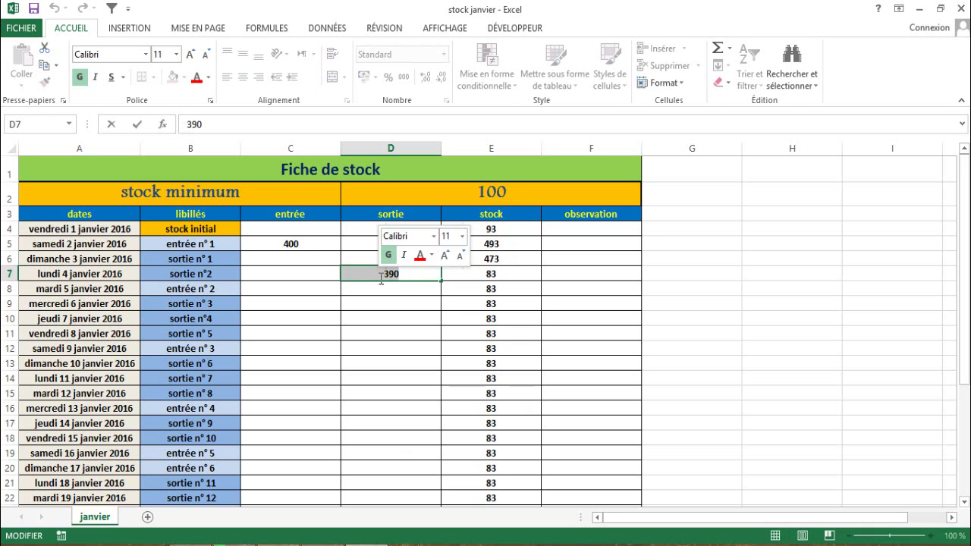
{"action": "key", "text": "BackSpace"}
{"action": "key", "text": "Return"}
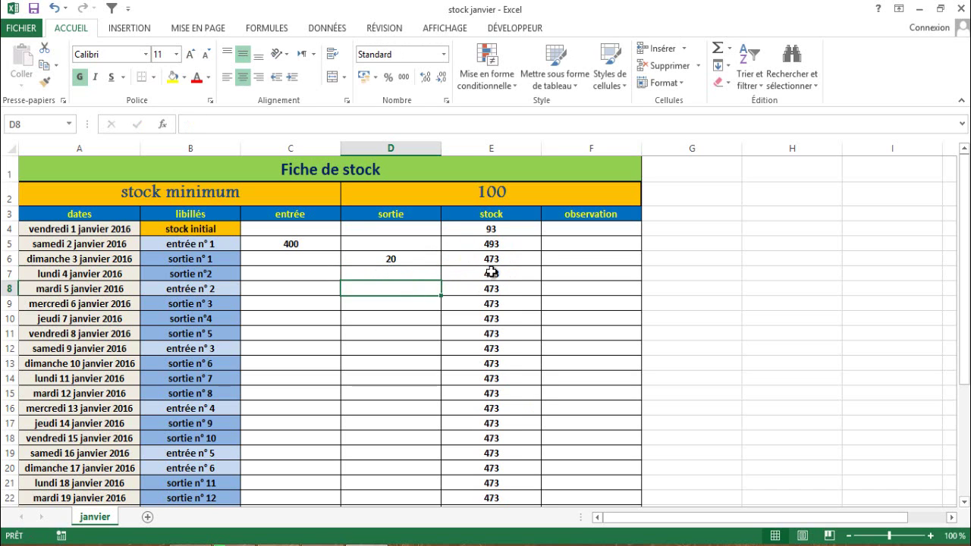
{"action": "double_click", "coordinate": [388, 275]}
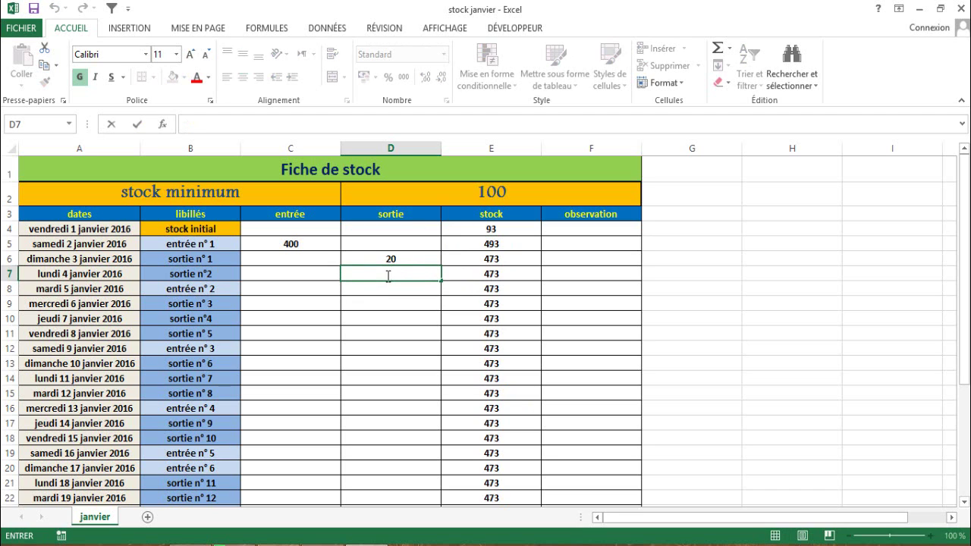
{"action": "type", "text": "390"}
{"action": "key", "text": "Return"}
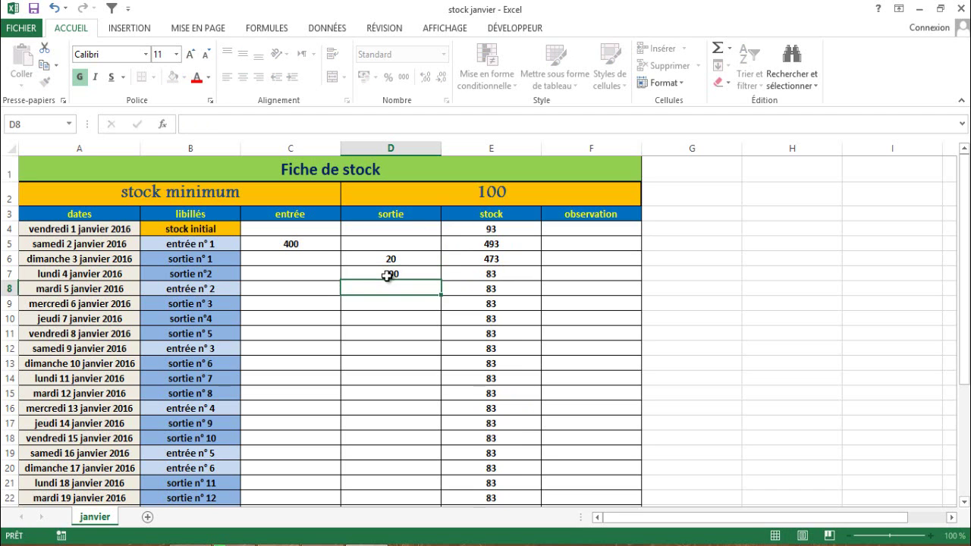
Check the running-stock formulas in E5, E6 and E7
{"action": "left_click", "coordinate": [504, 260]}
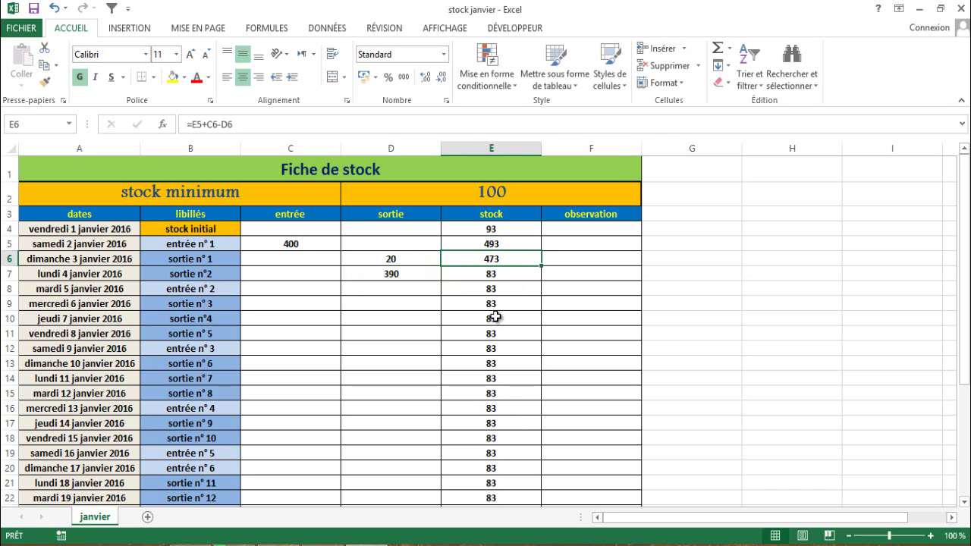
{"action": "left_click", "coordinate": [492, 275]}
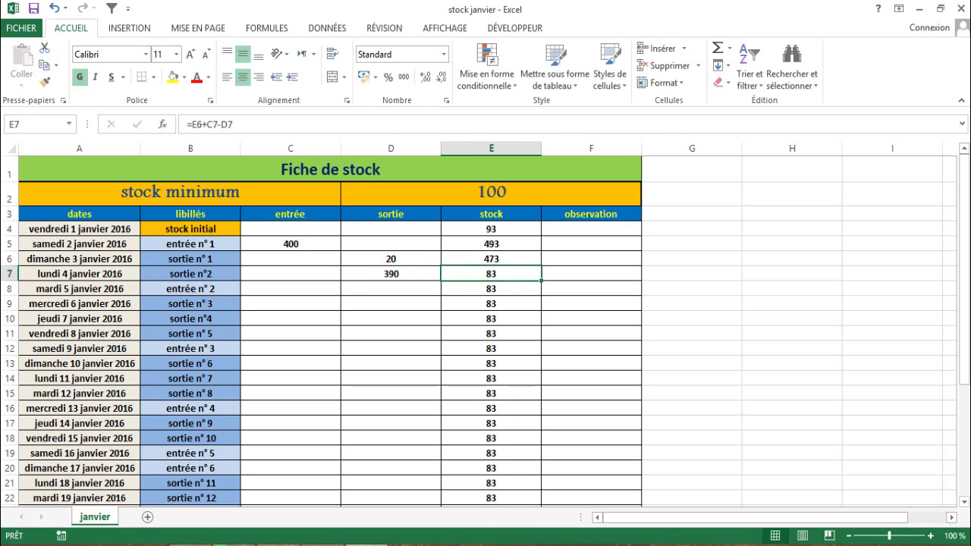
{"action": "left_click", "coordinate": [493, 244]}
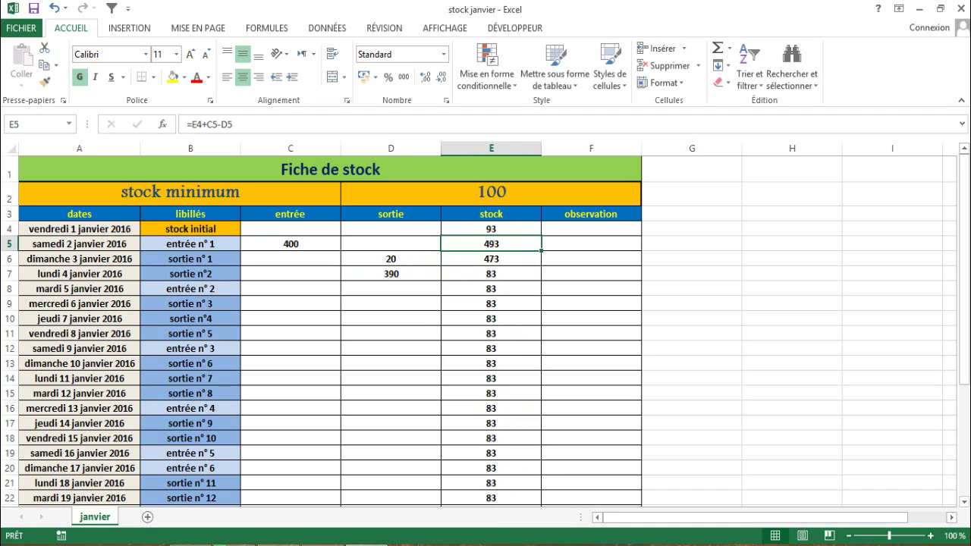
{"action": "left_click", "coordinate": [516, 256]}
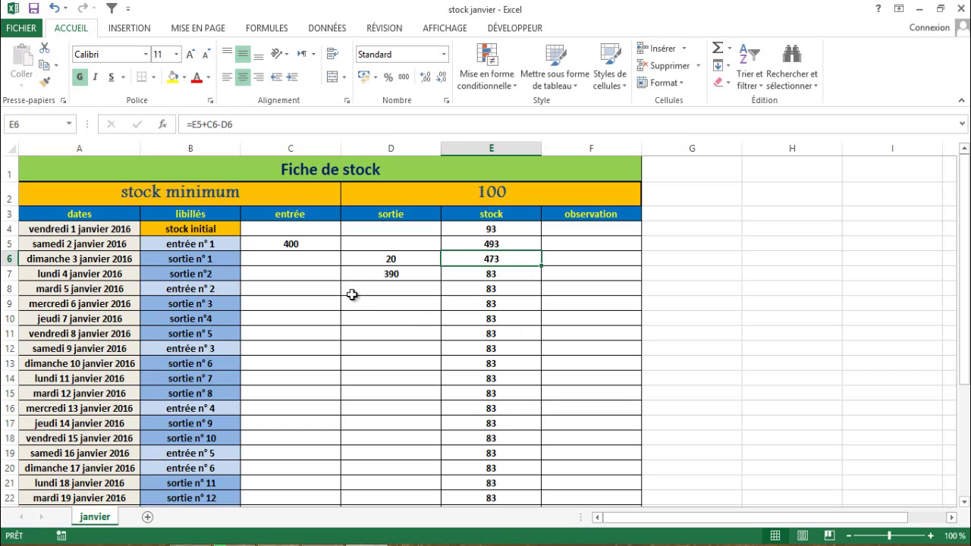
{"action": "double_click", "coordinate": [382, 274]}
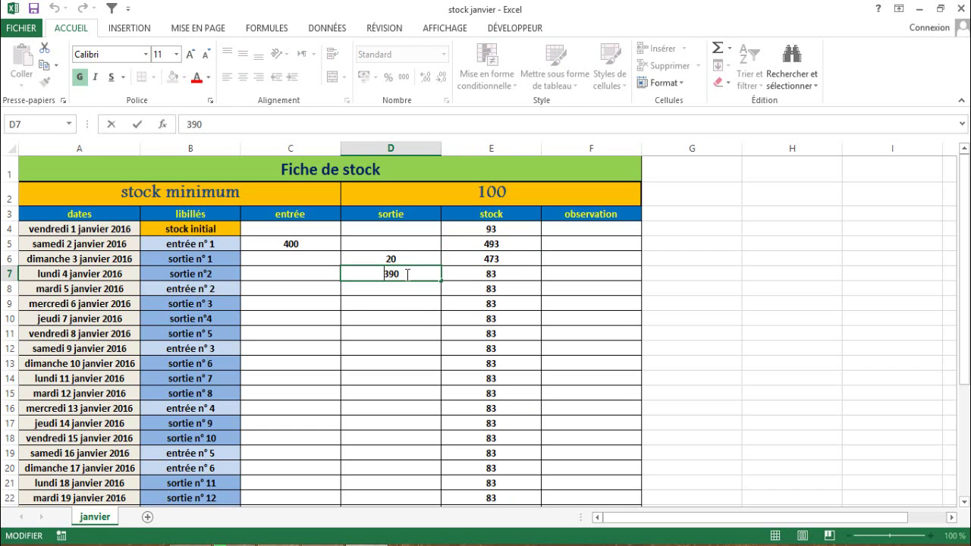
{"action": "left_click", "coordinate": [463, 274]}
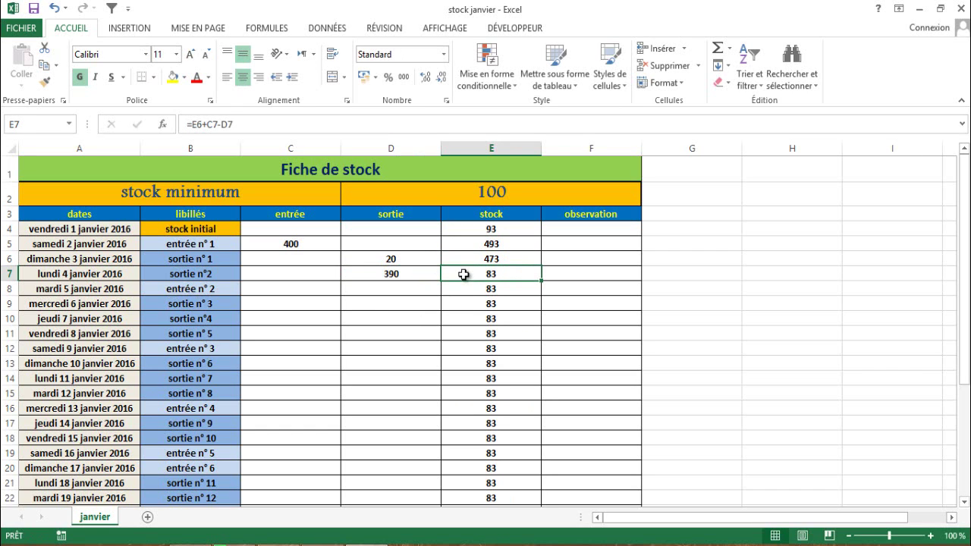
Enter an entry of 1000 in C8 and exits of 300, 200 and 500 below it
{"action": "left_click", "coordinate": [295, 289]}
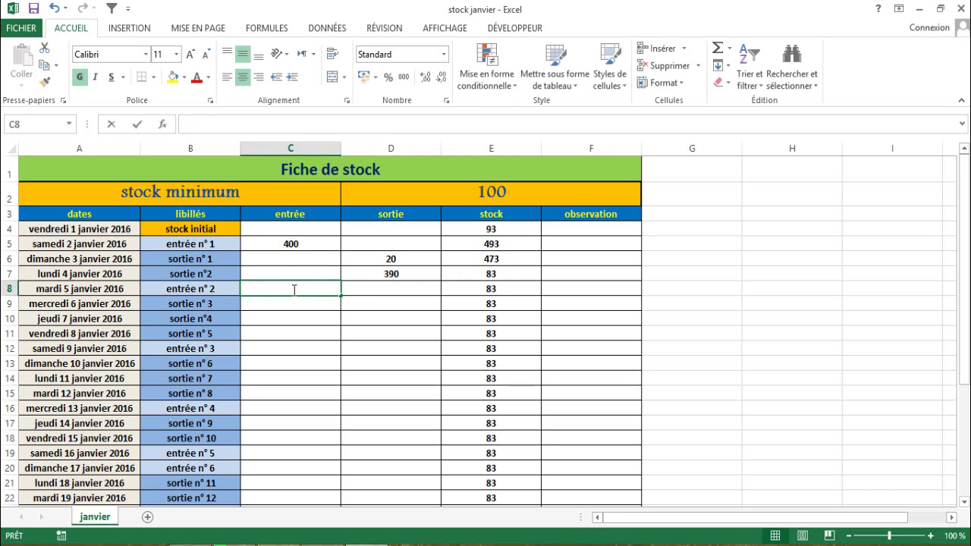
{"action": "type", "text": "5"}
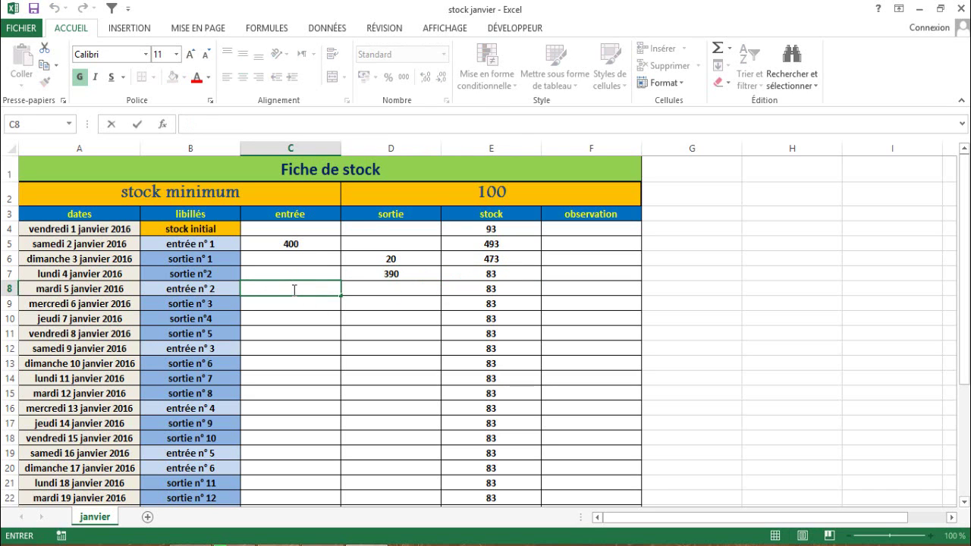
{"action": "type", "text": "100"}
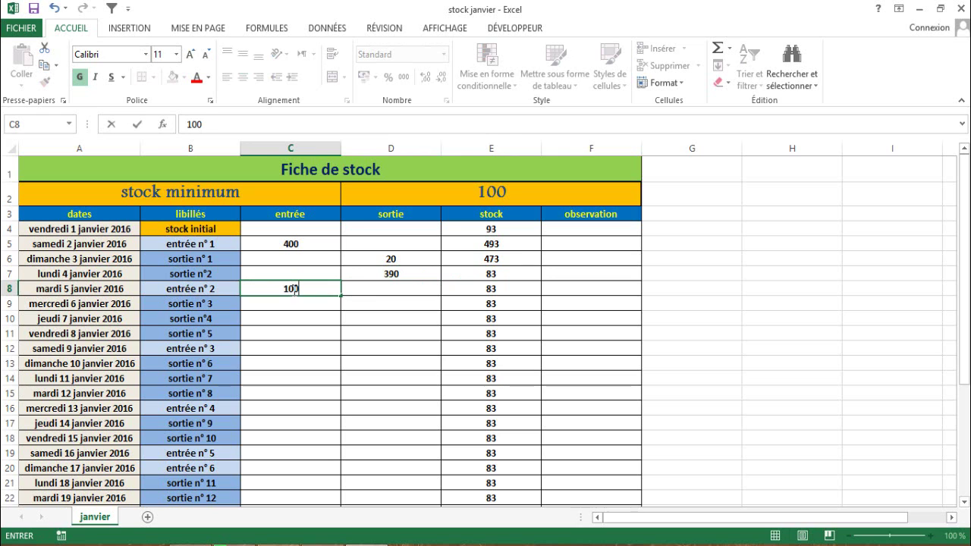
{"action": "type", "text": "0"}
{"action": "key", "text": "Return"}
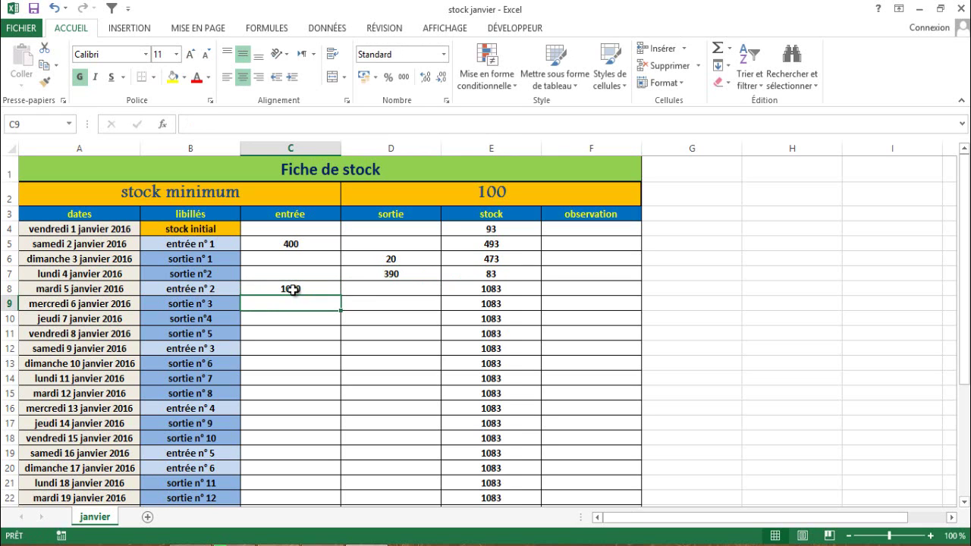
{"action": "double_click", "coordinate": [377, 303]}
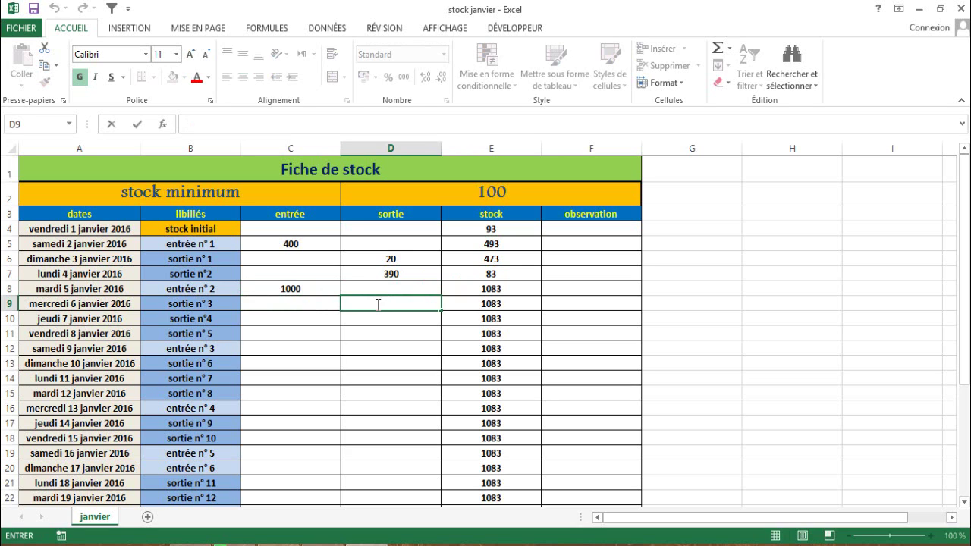
{"action": "type", "text": "300"}
{"action": "key", "text": "Return"}
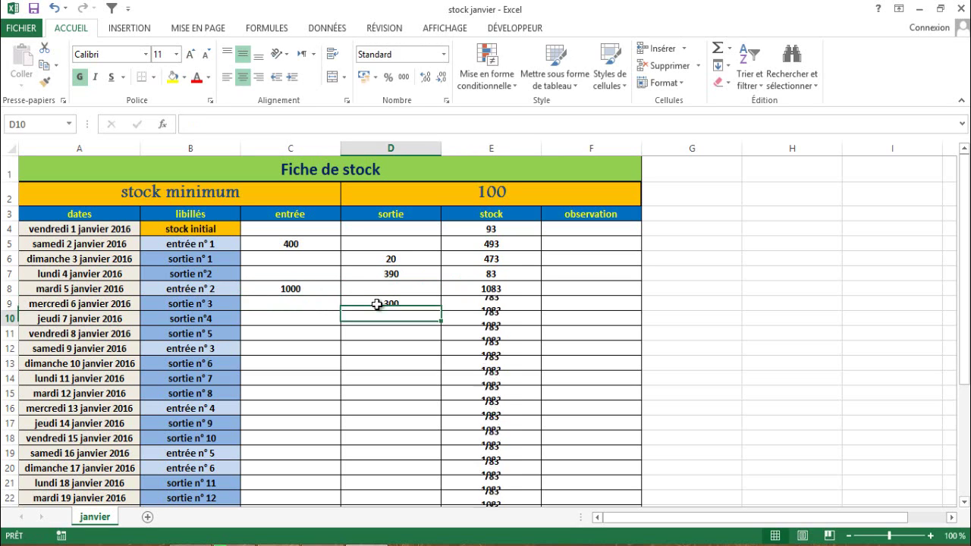
{"action": "type", "text": "200"}
{"action": "key", "text": "Return"}
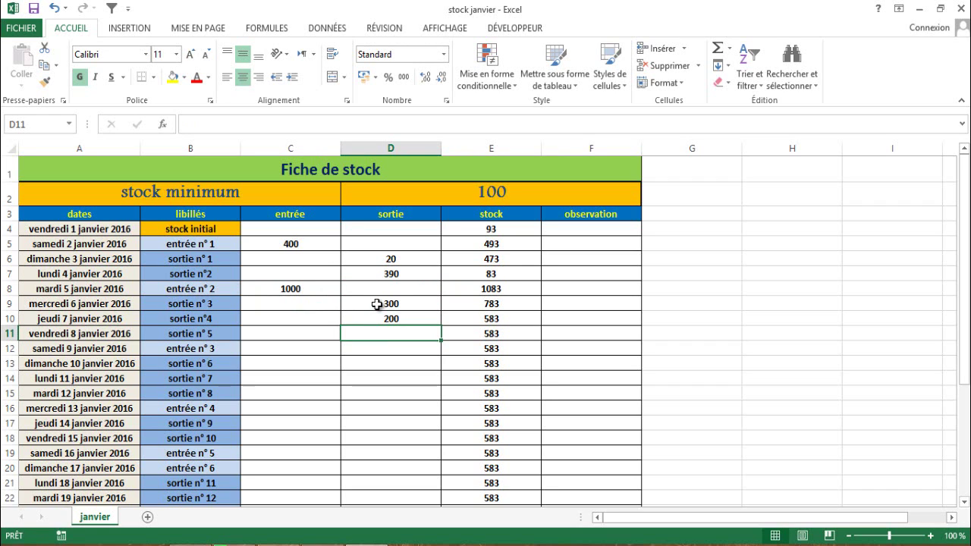
{"action": "type", "text": "5"}
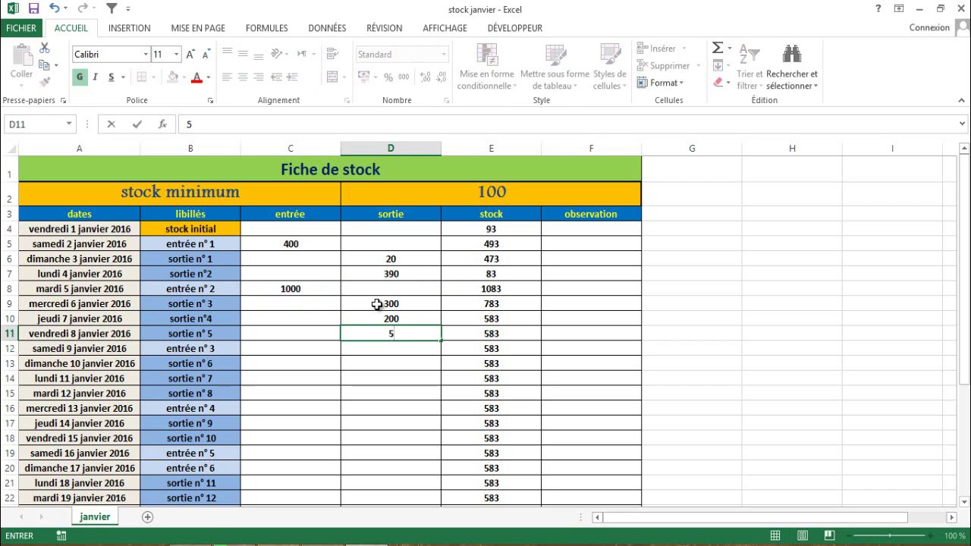
{"action": "type", "text": "00"}
{"action": "key", "text": "Return"}
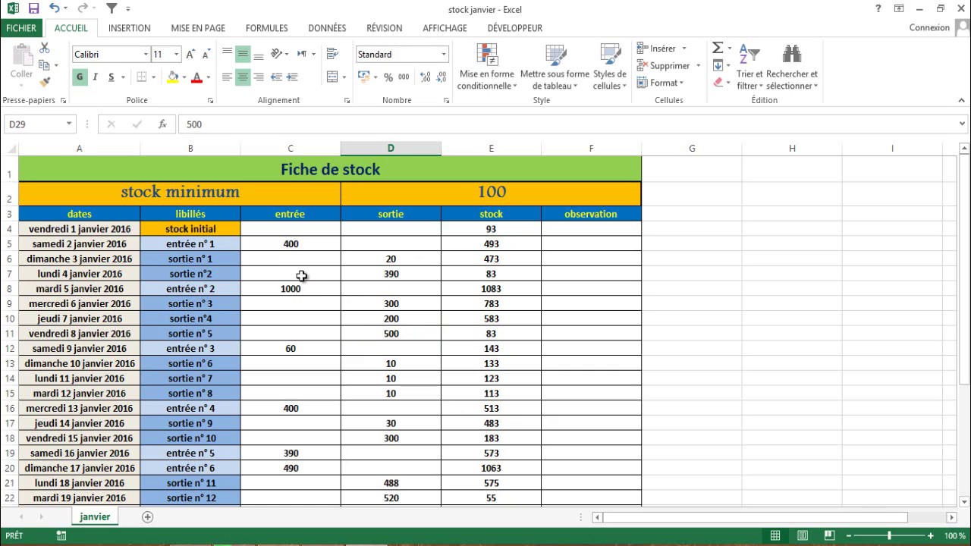
Check the running-stock formulas in E7 and E10
{"action": "scroll", "coordinate": [369, 270], "scroll_direction": "down", "scroll_amount": 2}
{"action": "scroll", "coordinate": [369, 270], "scroll_direction": "down", "scroll_amount": 3}
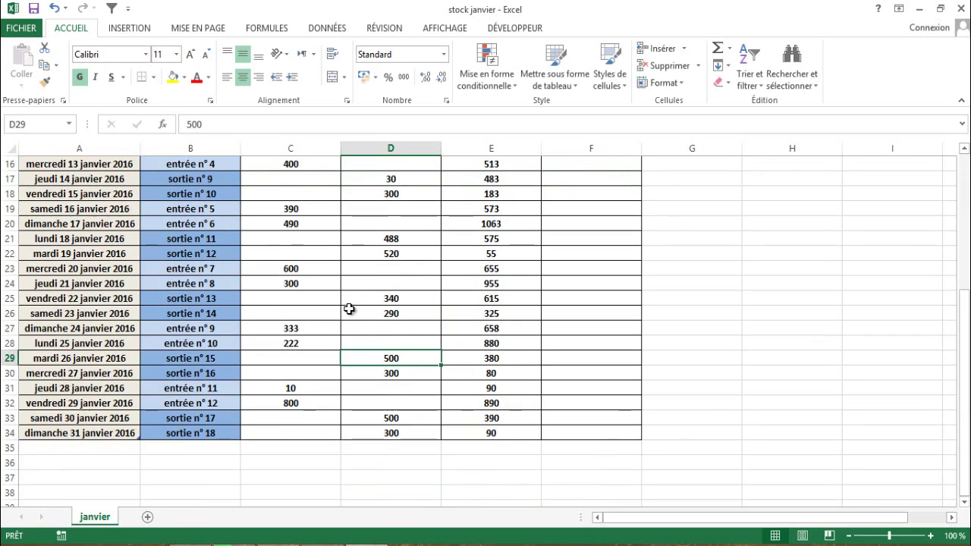
{"action": "scroll", "coordinate": [349, 309], "scroll_direction": "up", "scroll_amount": 3}
{"action": "scroll", "coordinate": [349, 309], "scroll_direction": "up", "scroll_amount": 2}
{"action": "scroll", "coordinate": [349, 309], "scroll_direction": "down", "scroll_amount": 4}
{"action": "scroll", "coordinate": [349, 308], "scroll_direction": "up", "scroll_amount": 4}
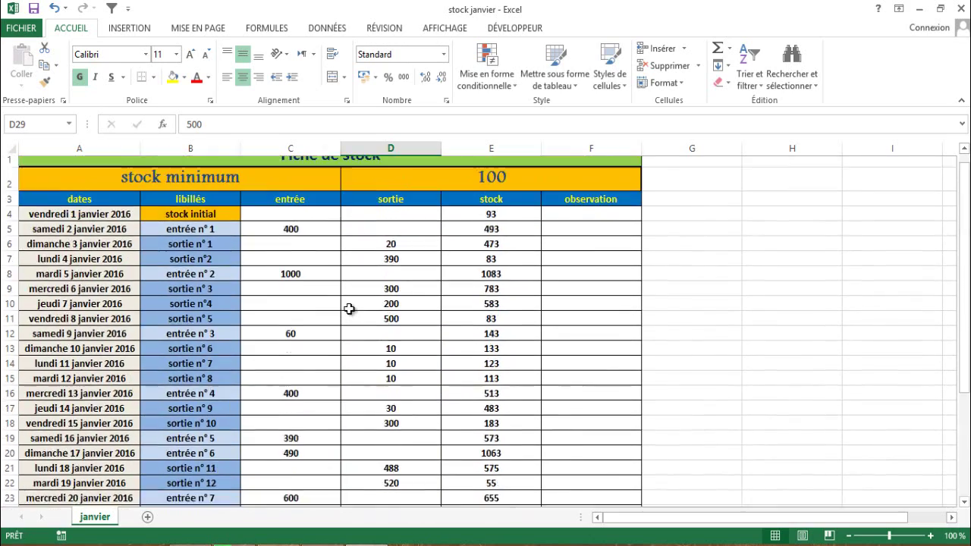
{"action": "left_click", "coordinate": [505, 281]}
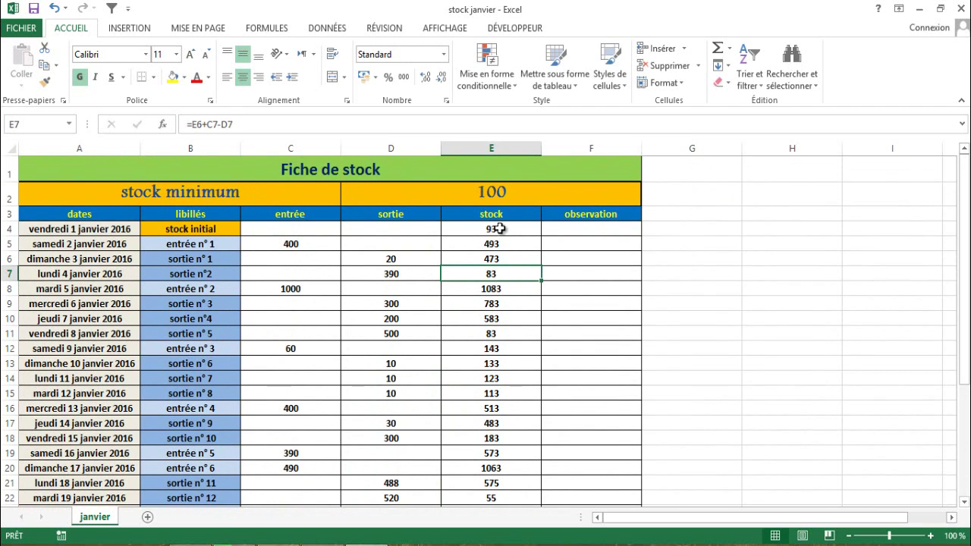
{"action": "scroll", "coordinate": [497, 308], "scroll_direction": "down", "scroll_amount": 2}
{"action": "scroll", "coordinate": [497, 309], "scroll_direction": "up", "scroll_amount": 2}
{"action": "left_click", "coordinate": [494, 317]}
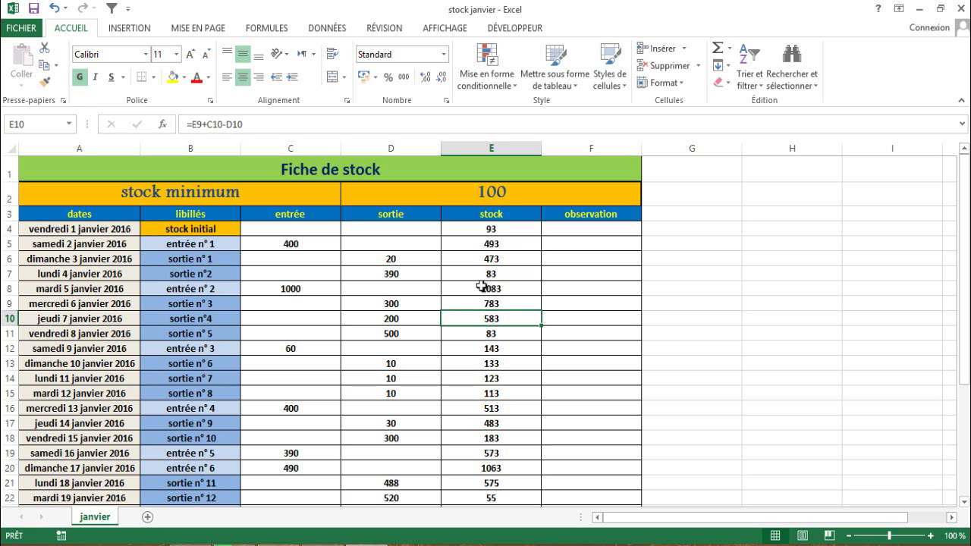
{"action": "scroll", "coordinate": [494, 364], "scroll_direction": "down", "scroll_amount": 7}
{"action": "scroll", "coordinate": [481, 338], "scroll_direction": "up", "scroll_amount": 7}
Review the minimum 100, initial stock 93 and observation cells F4–F5, leaving D2 selected
{"action": "left_click", "coordinate": [489, 193]}
{"action": "double_click", "coordinate": [475, 192]}
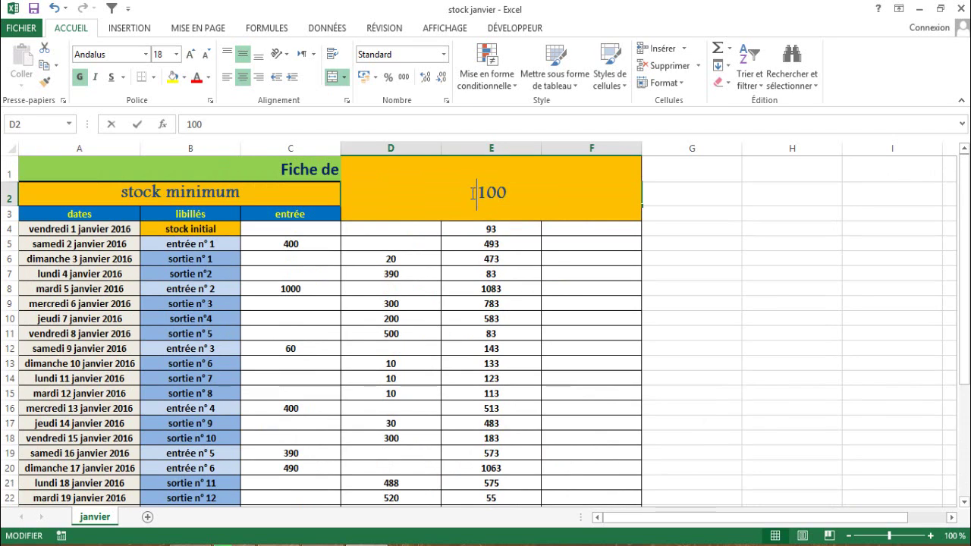
{"action": "left_click", "coordinate": [501, 258]}
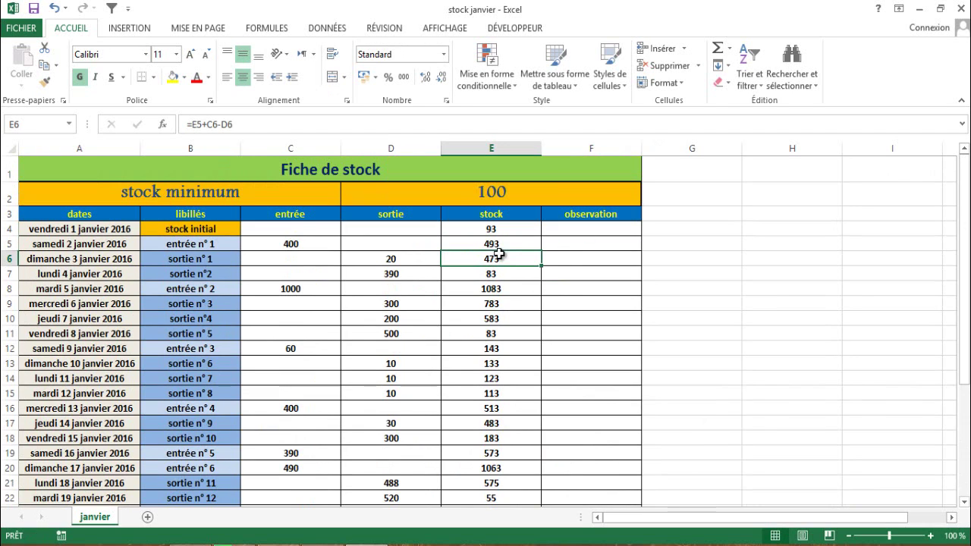
{"action": "left_click", "coordinate": [493, 194]}
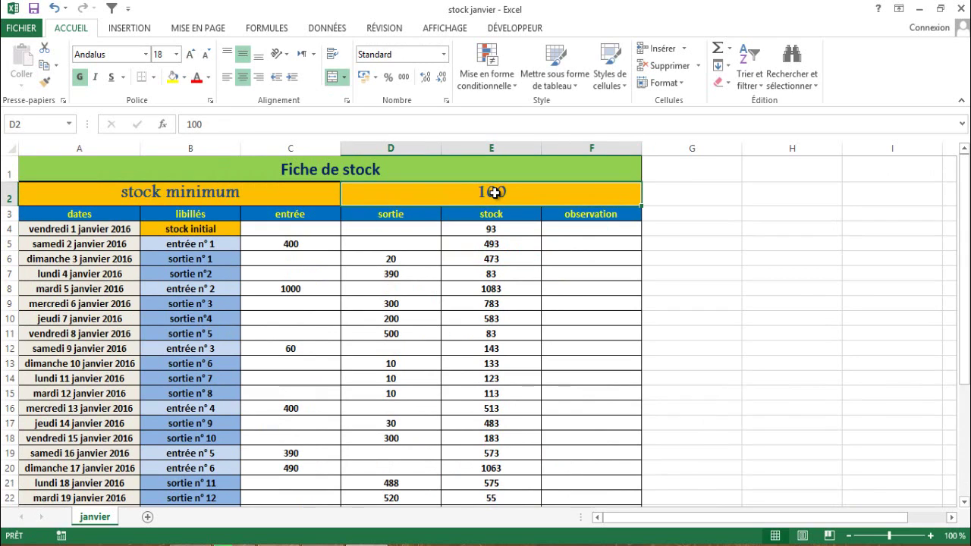
{"action": "left_click", "coordinate": [494, 244]}
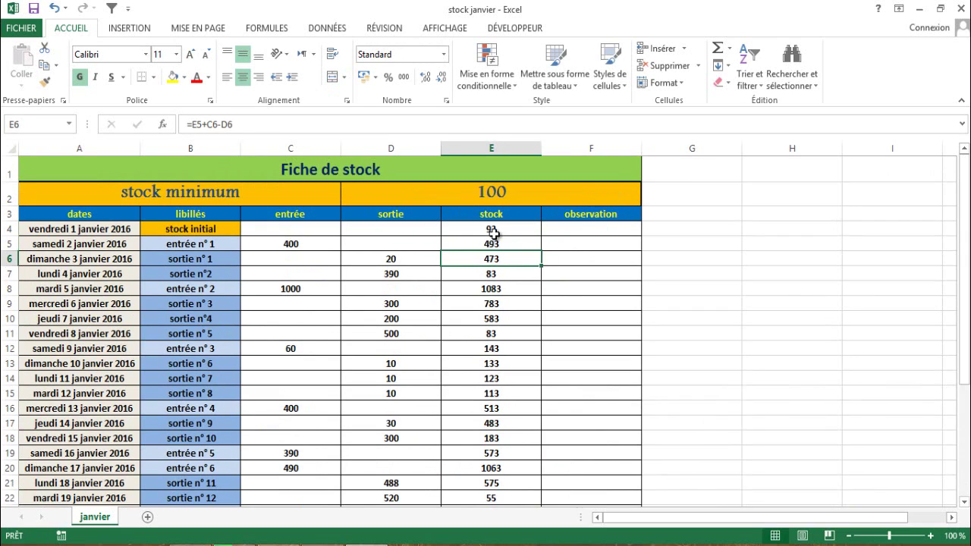
{"action": "left_click", "coordinate": [495, 230]}
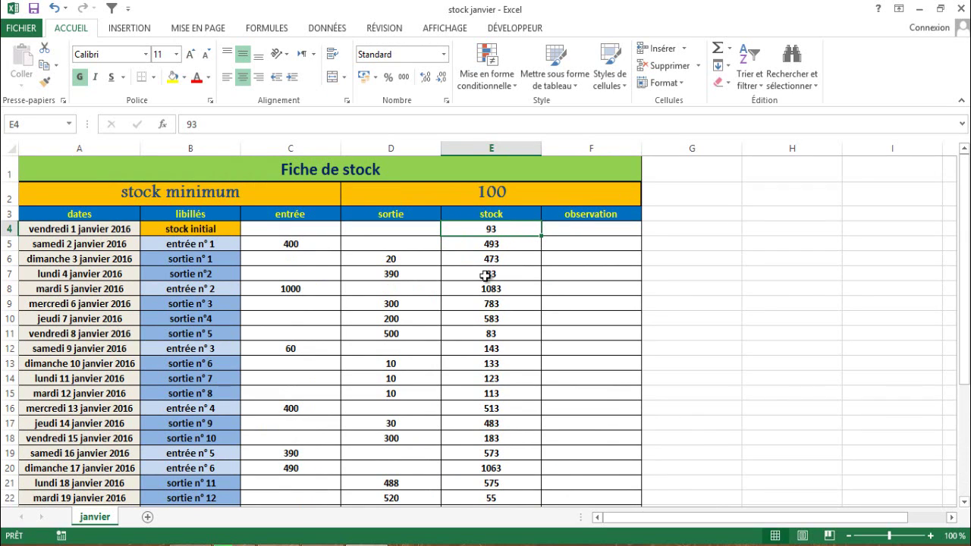
{"action": "left_click", "coordinate": [586, 229]}
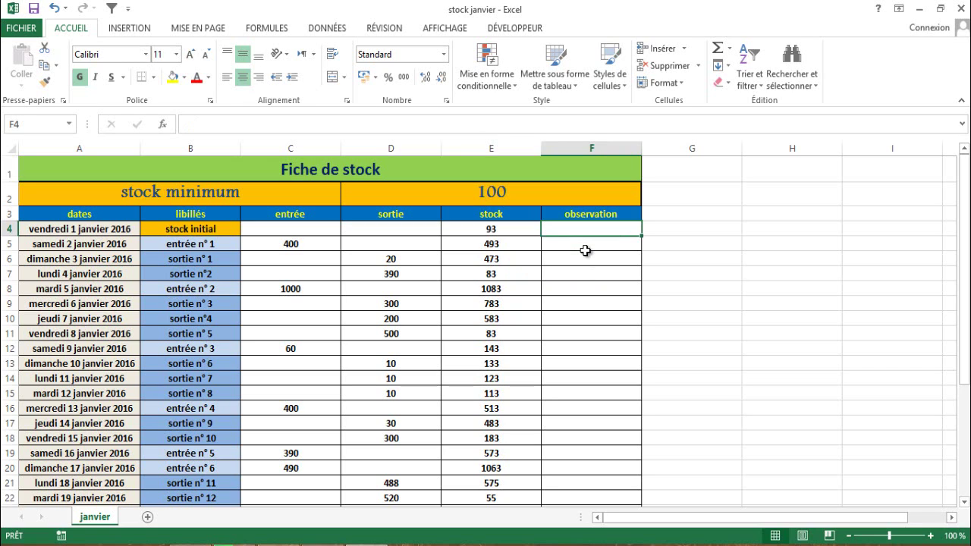
{"action": "left_click", "coordinate": [591, 244]}
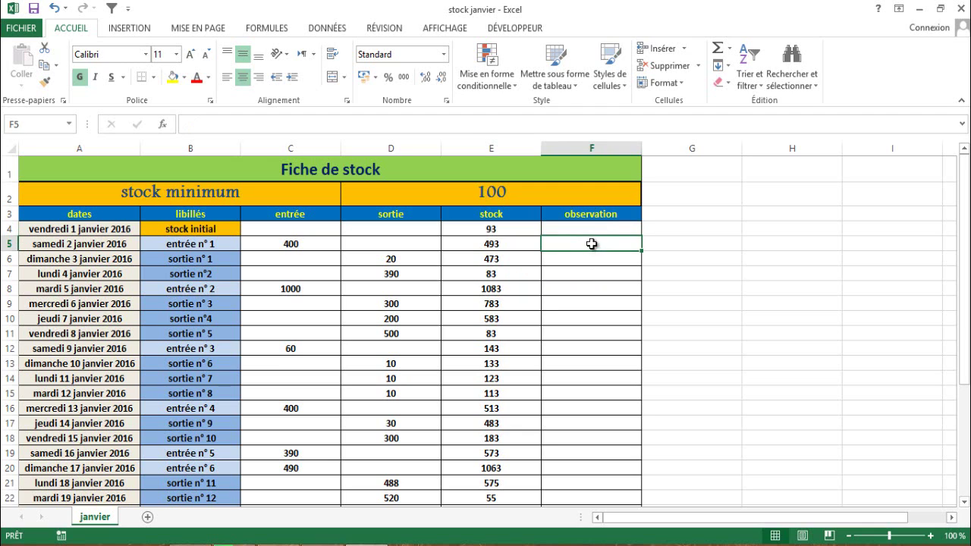
{"action": "left_click", "coordinate": [597, 229]}
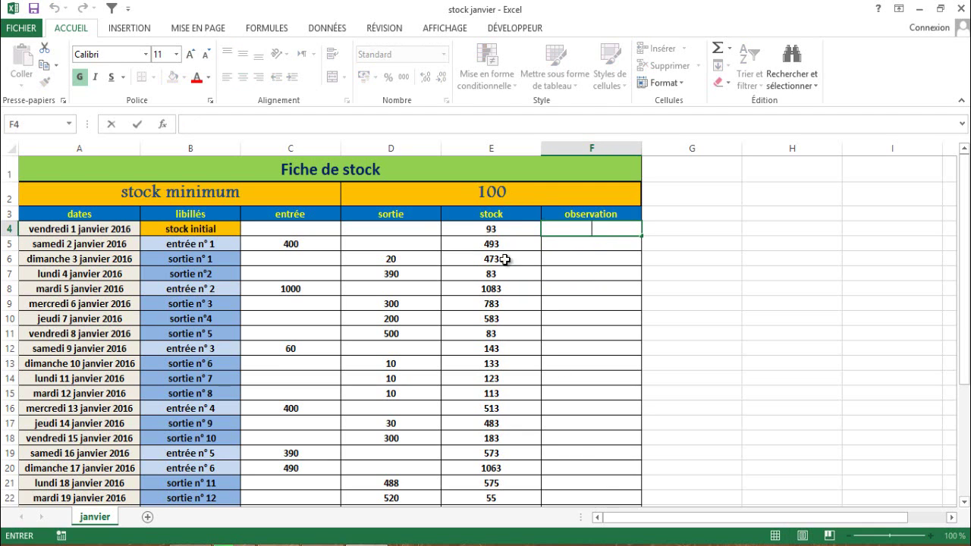
{"action": "left_click", "coordinate": [464, 192]}
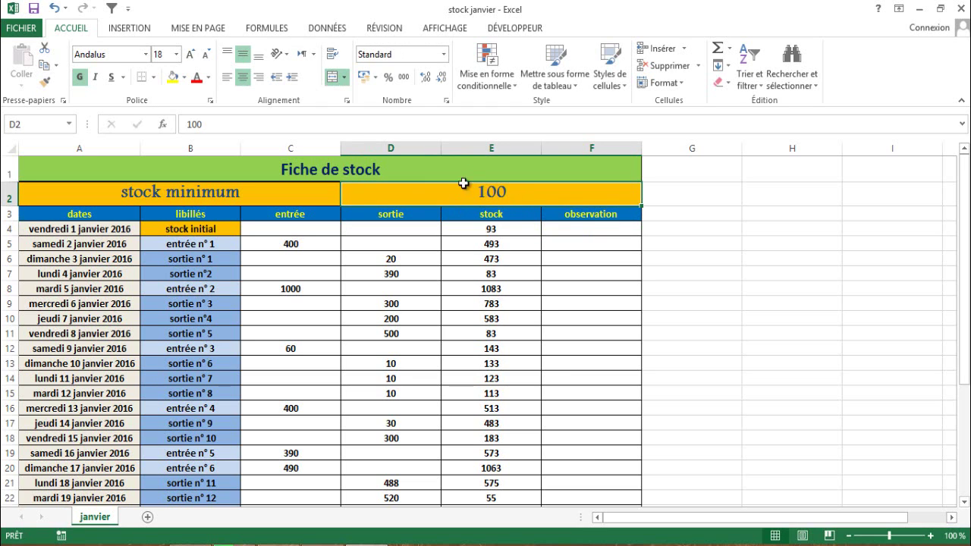
{"action": "left_click", "coordinate": [258, 33]}
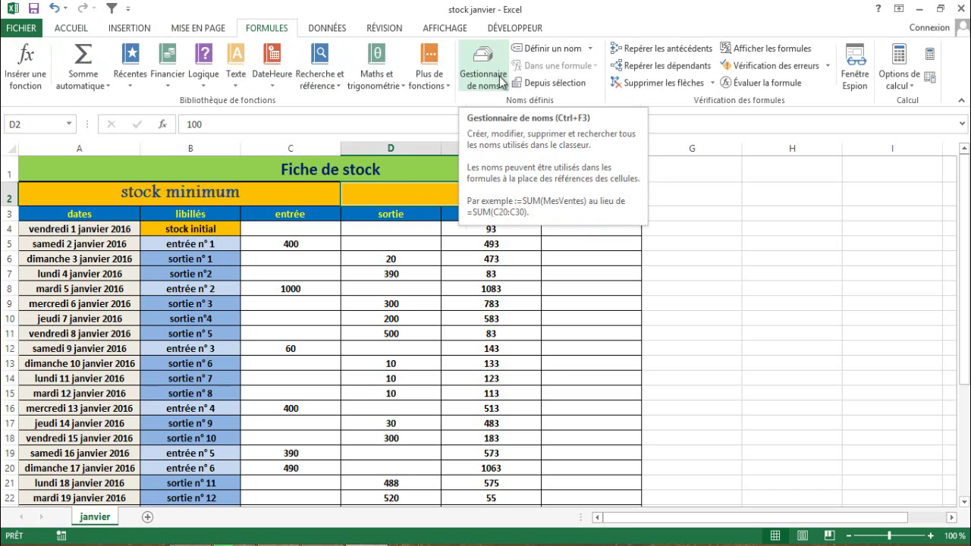
Define the name 'mini' for the stock minimum cell D2 holding 100
{"action": "left_click", "coordinate": [572, 52]}
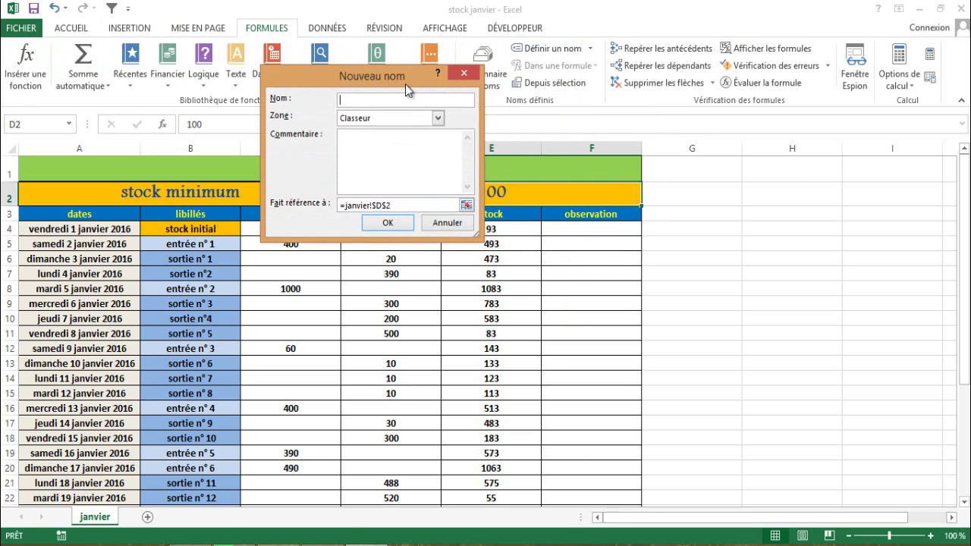
{"action": "mouse_move", "coordinate": [405, 84]}
{"action": "left_mouse_down"}
{"action": "mouse_move", "coordinate": [710, 226]}
{"action": "mouse_move", "coordinate": [536, 272]}
{"action": "left_mouse_up"}
{"action": "left_click", "coordinate": [595, 262]}
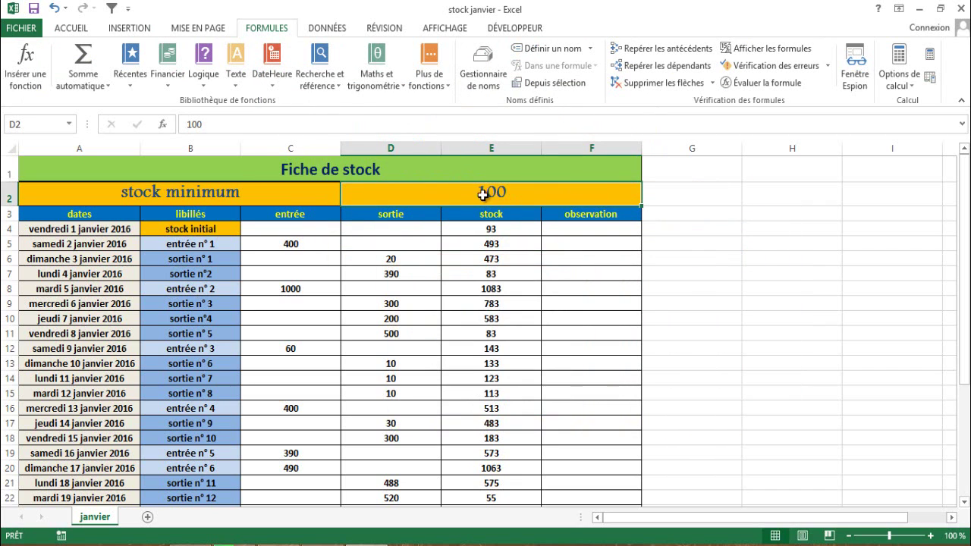
{"action": "left_click", "coordinate": [554, 50]}
{"action": "type", "text": "mini"}
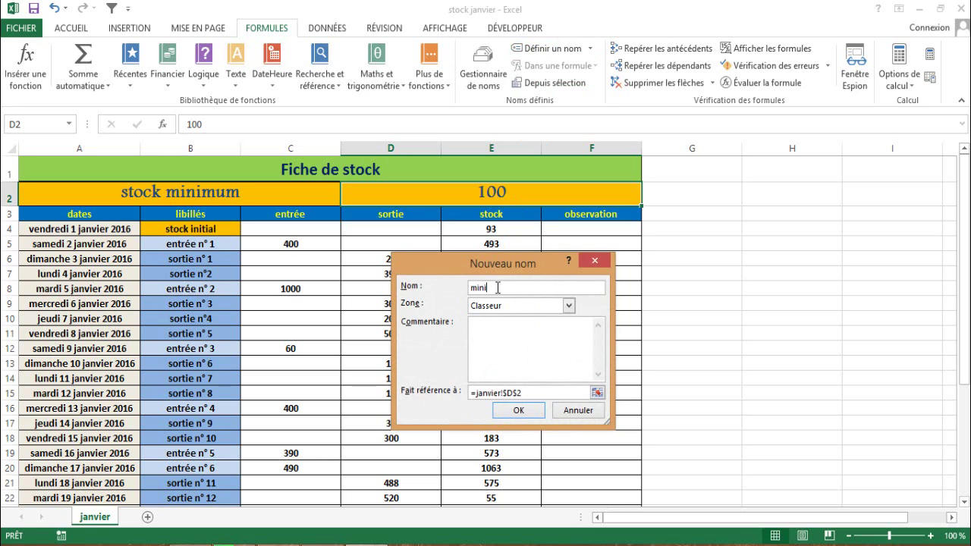
{"action": "left_click", "coordinate": [528, 413]}
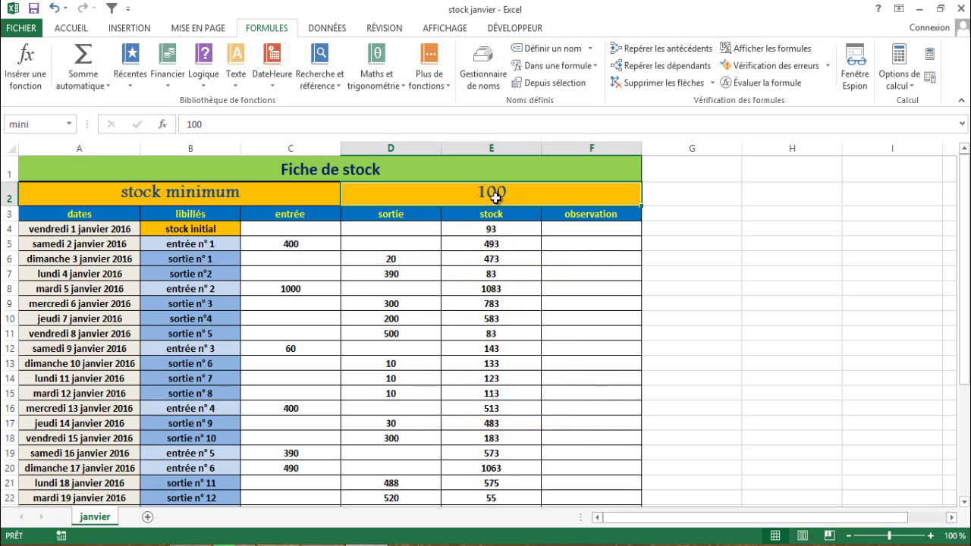
{"action": "double_click", "coordinate": [566, 227]}
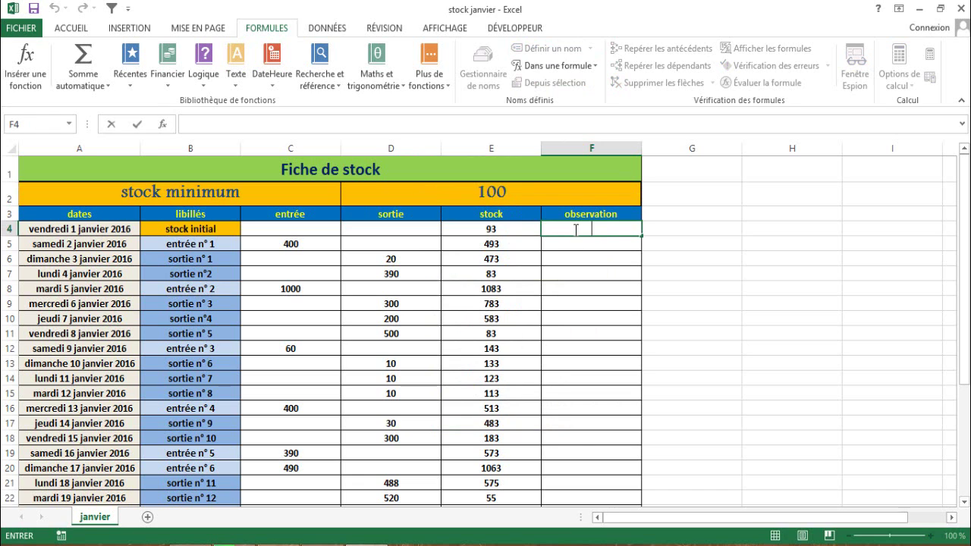
{"action": "type", "text": "="}
Insert the SI function into observation cell F4 from the function picker
{"action": "left_click", "coordinate": [26, 53]}
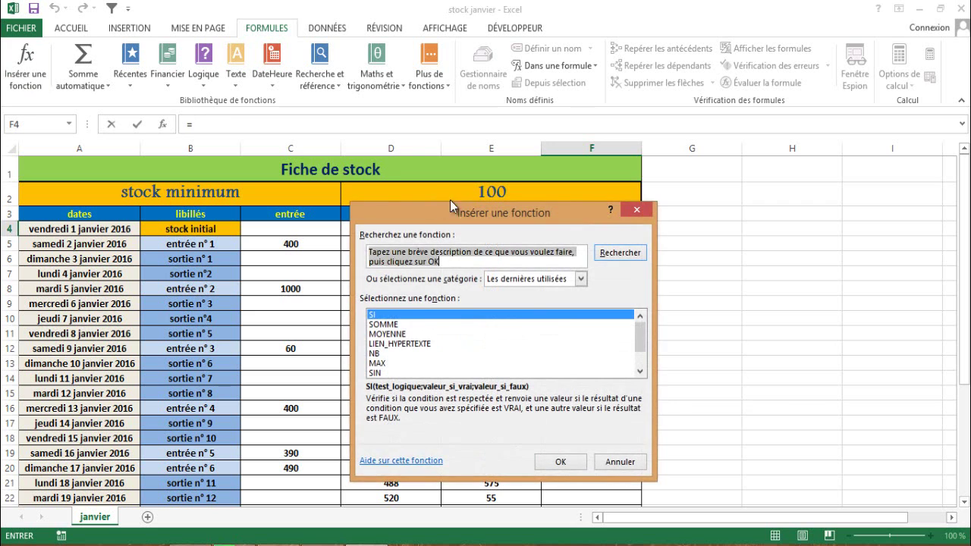
{"action": "mouse_move", "coordinate": [433, 220]}
{"action": "left_mouse_down"}
{"action": "mouse_move", "coordinate": [576, 232]}
{"action": "mouse_move", "coordinate": [205, 111]}
{"action": "left_mouse_up"}
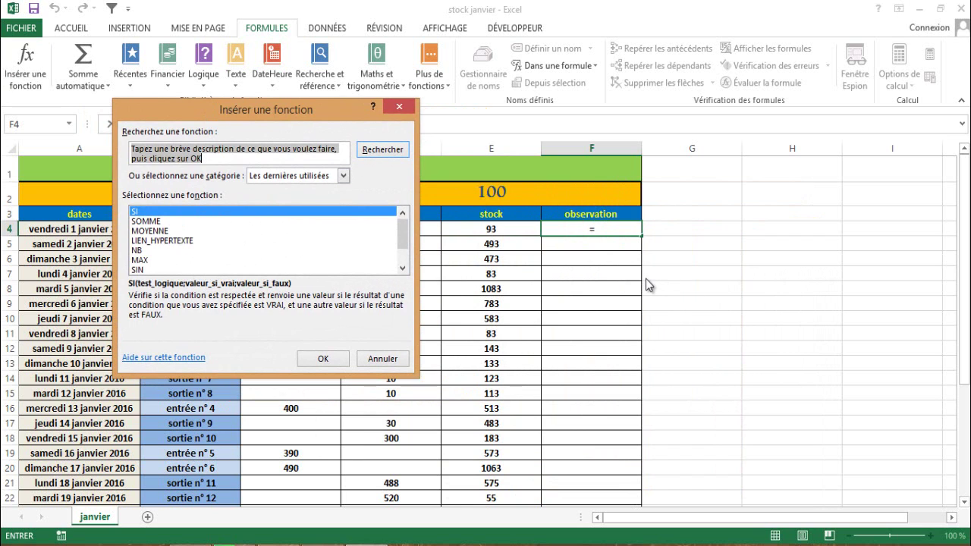
{"action": "left_click_drag", "start_coordinate": [303, 106], "coordinate": [633, 129]}
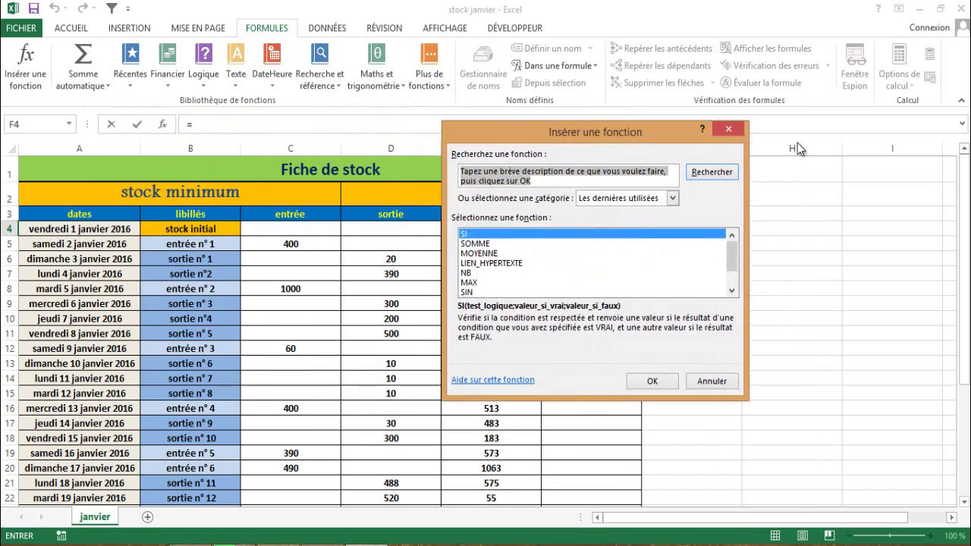
{"action": "left_click_drag", "start_coordinate": [798, 148], "coordinate": [840, 153]}
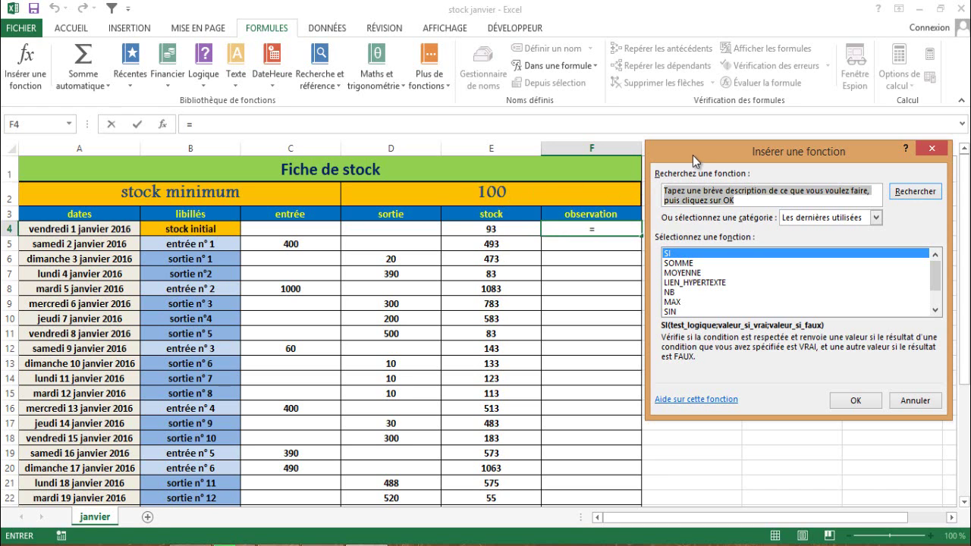
{"action": "left_click_drag", "start_coordinate": [687, 155], "coordinate": [112, 126]}
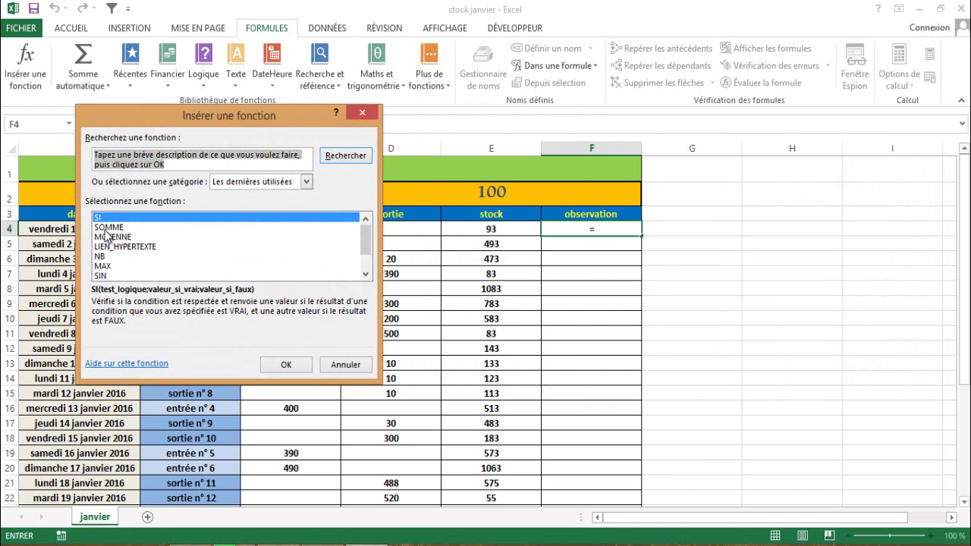
{"action": "left_click", "coordinate": [286, 364]}
{"action": "mouse_move", "coordinate": [206, 140]}
{"action": "left_mouse_down"}
{"action": "mouse_move", "coordinate": [740, 138]}
{"action": "mouse_move", "coordinate": [273, 273]}
{"action": "mouse_move", "coordinate": [446, 278]}
{"action": "left_mouse_up"}
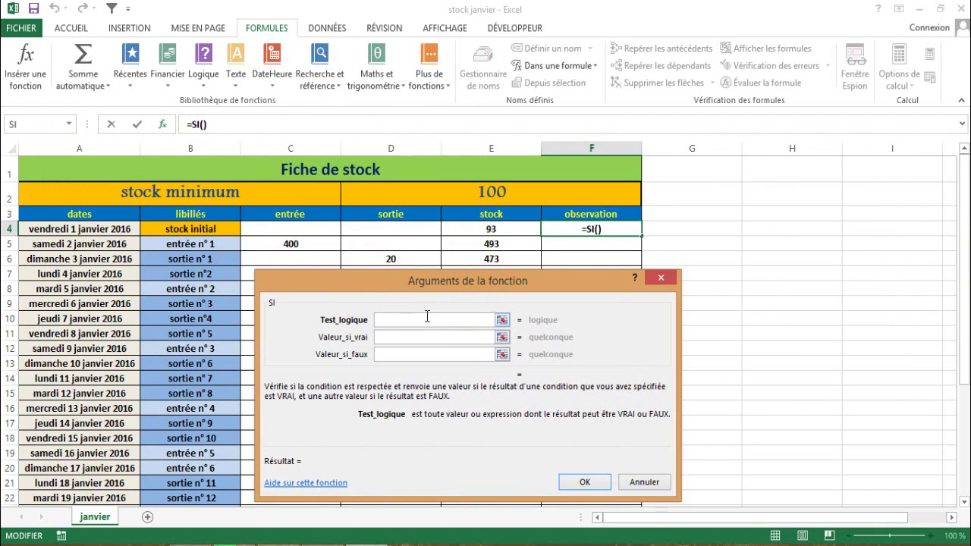
Complete F4 as =SI(E4<mini;"طلب";"جيد")
{"action": "left_click", "coordinate": [487, 231]}
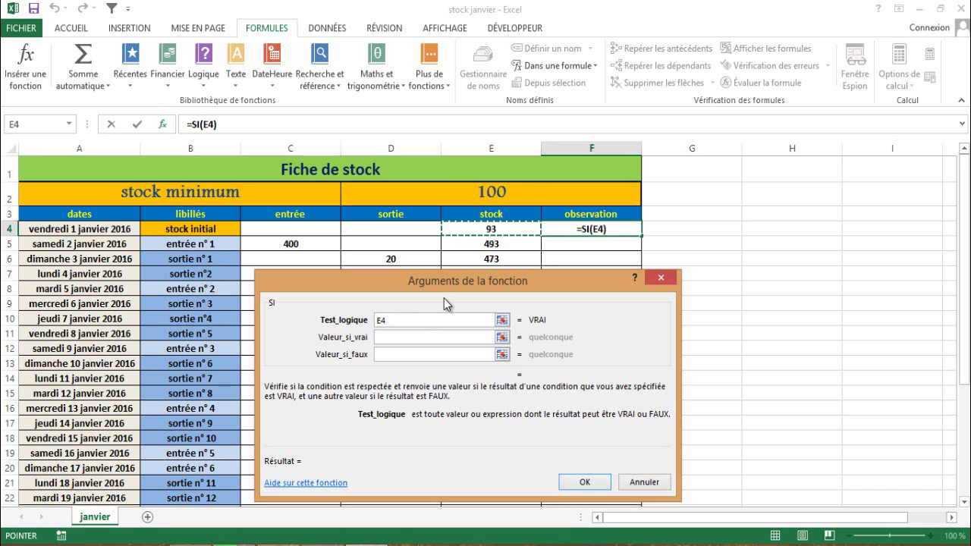
{"action": "type", "text": "<"}
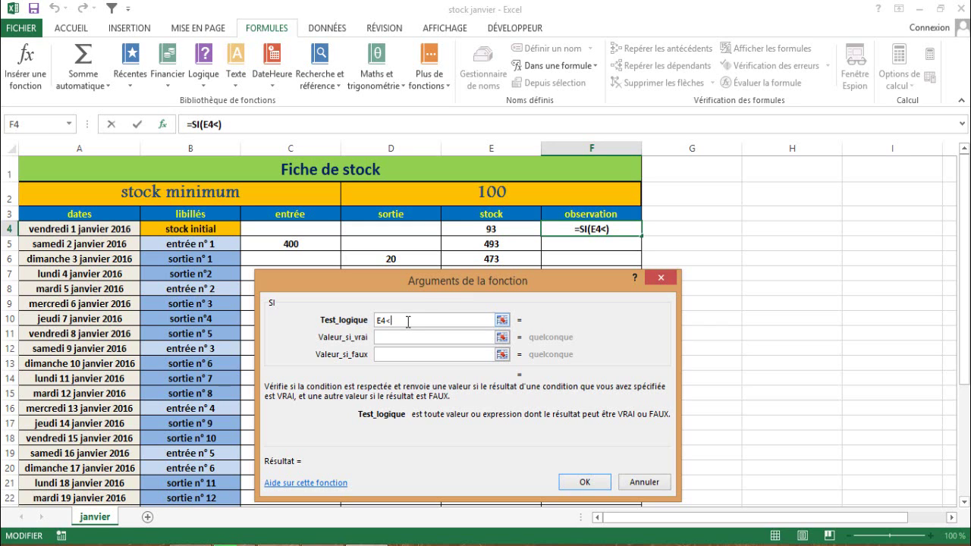
{"action": "left_click", "coordinate": [492, 192]}
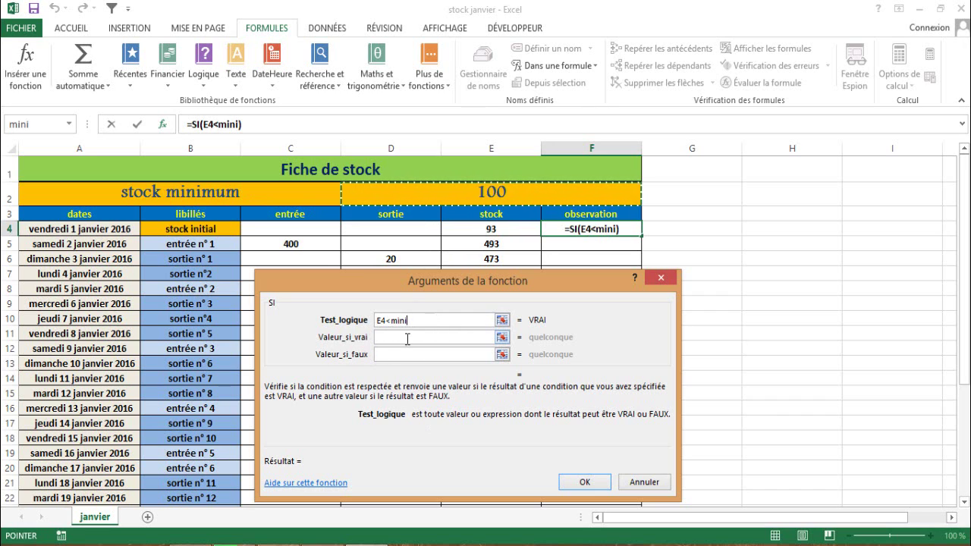
{"action": "left_click", "coordinate": [408, 340]}
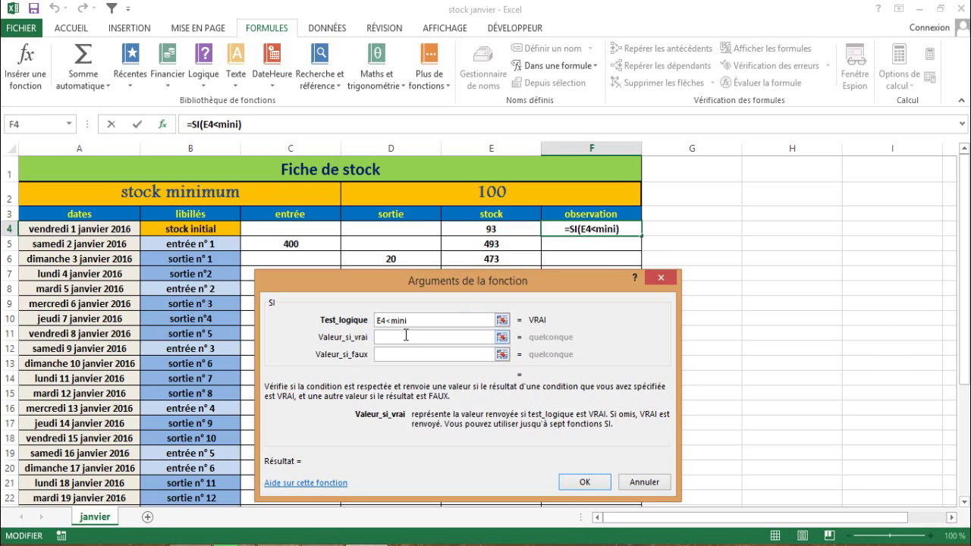
{"action": "type", "text": "ط"}
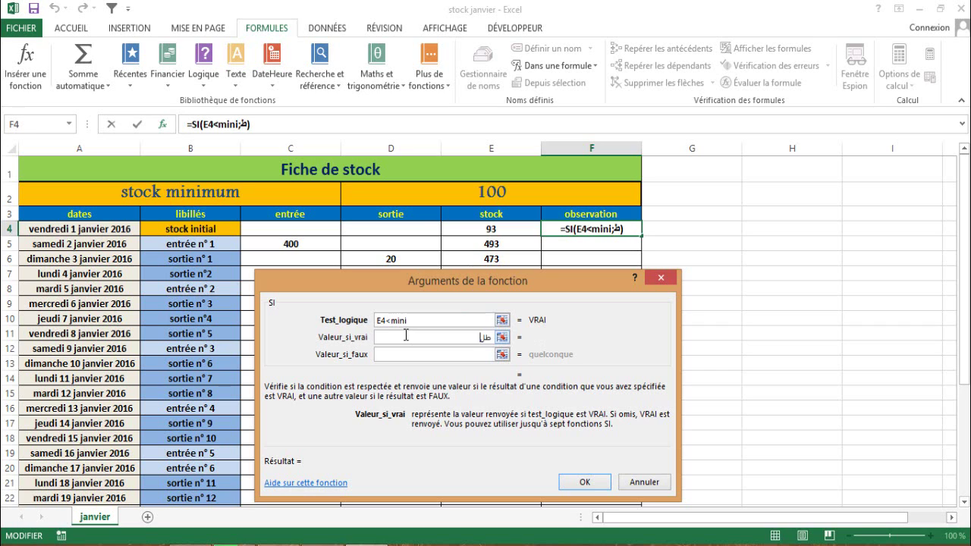
{"action": "type", "text": "لب"}
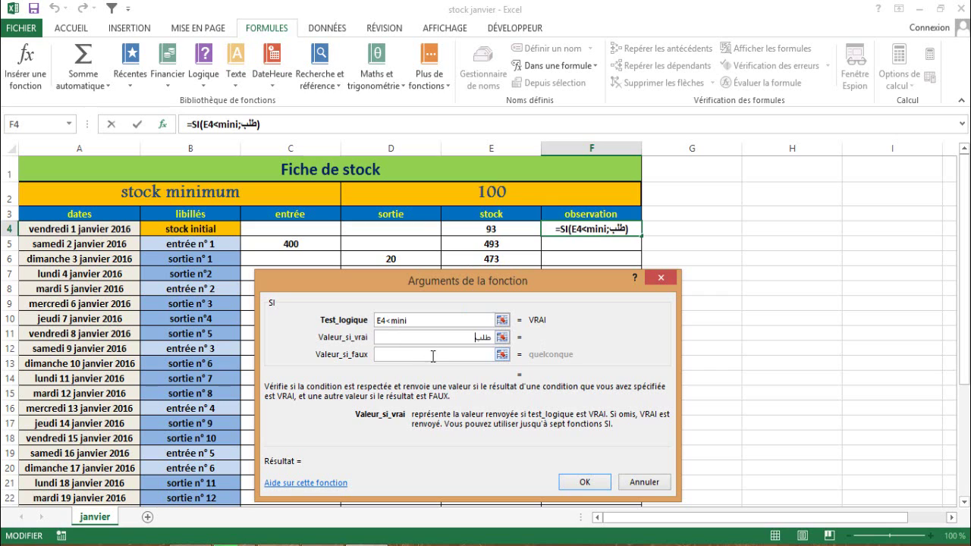
{"action": "left_click", "coordinate": [431, 355]}
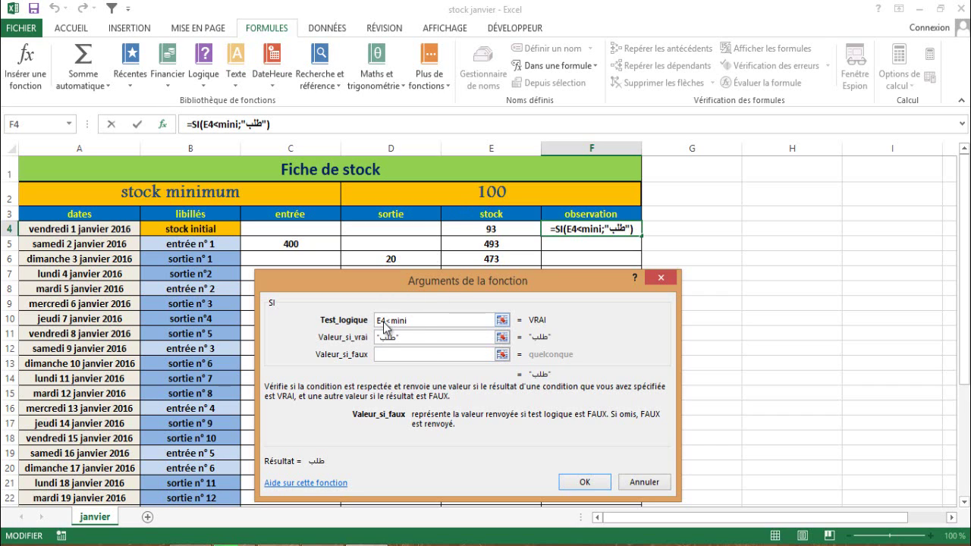
{"action": "left_click", "coordinate": [386, 325]}
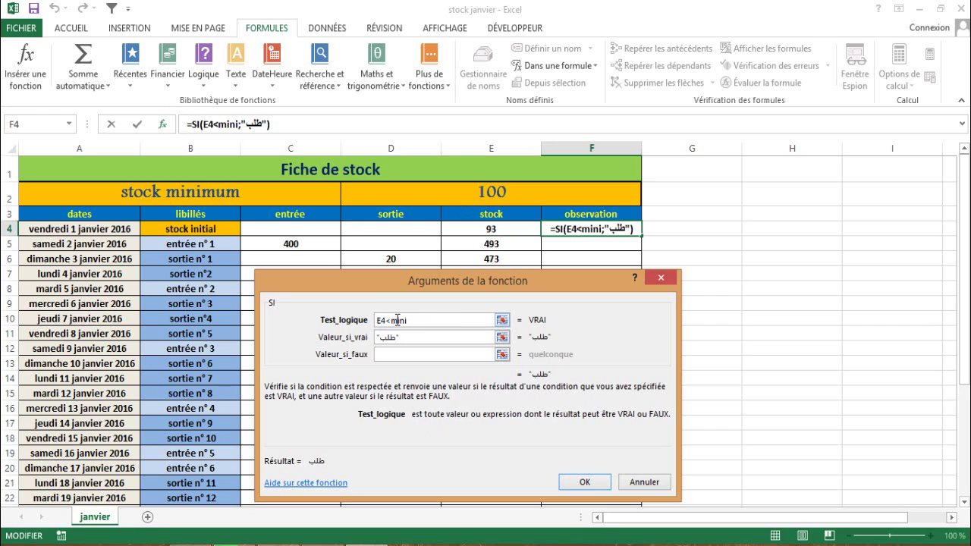
{"action": "left_click", "coordinate": [393, 355]}
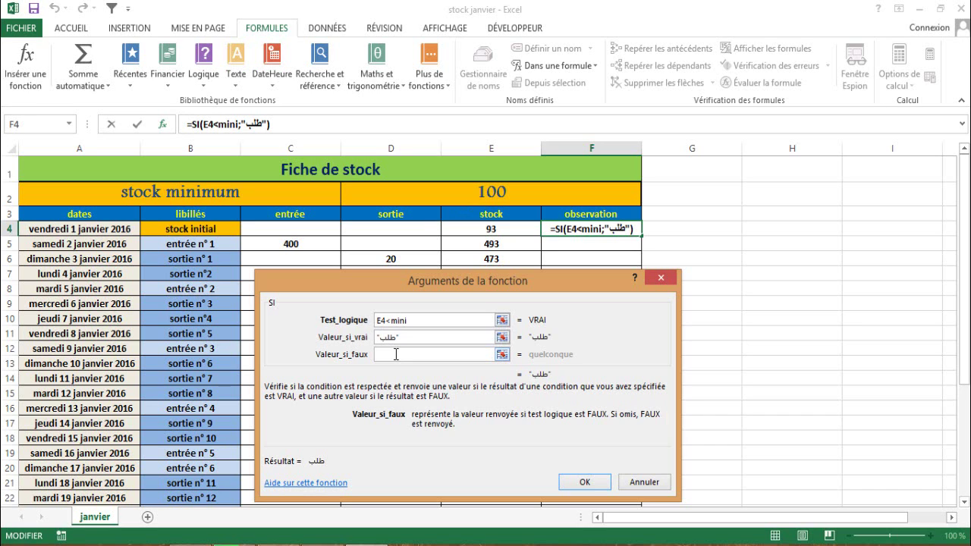
{"action": "type", "text": "ج"}
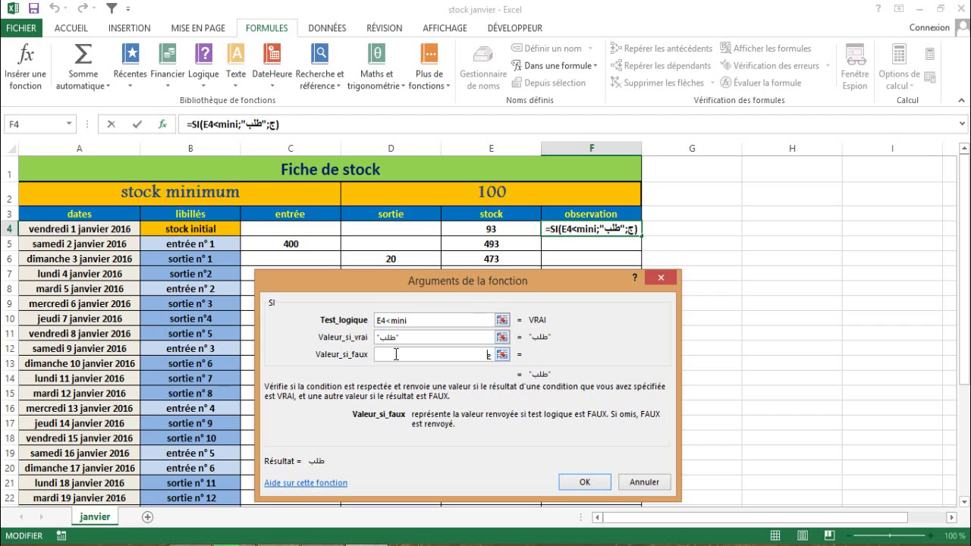
{"action": "type", "text": "يد"}
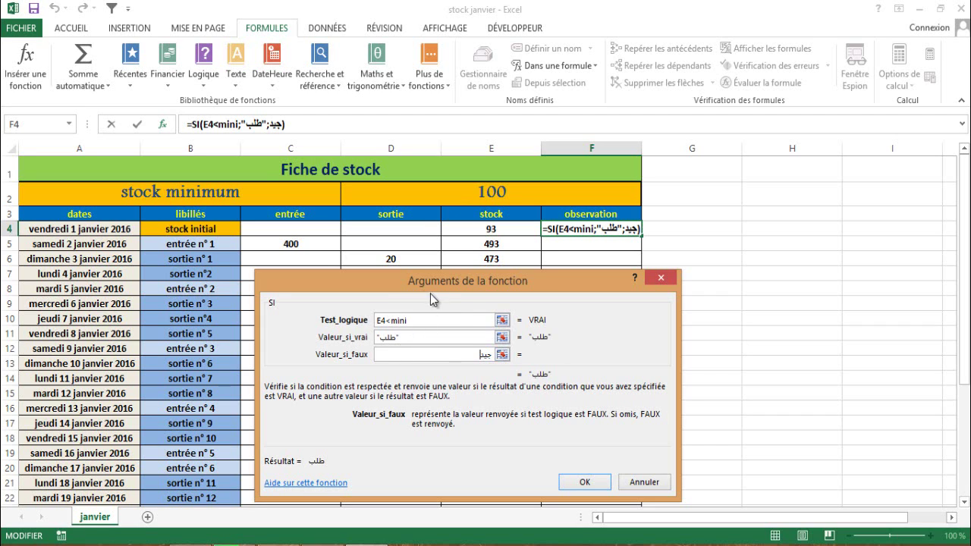
{"action": "left_click_drag", "start_coordinate": [443, 285], "coordinate": [456, 279]}
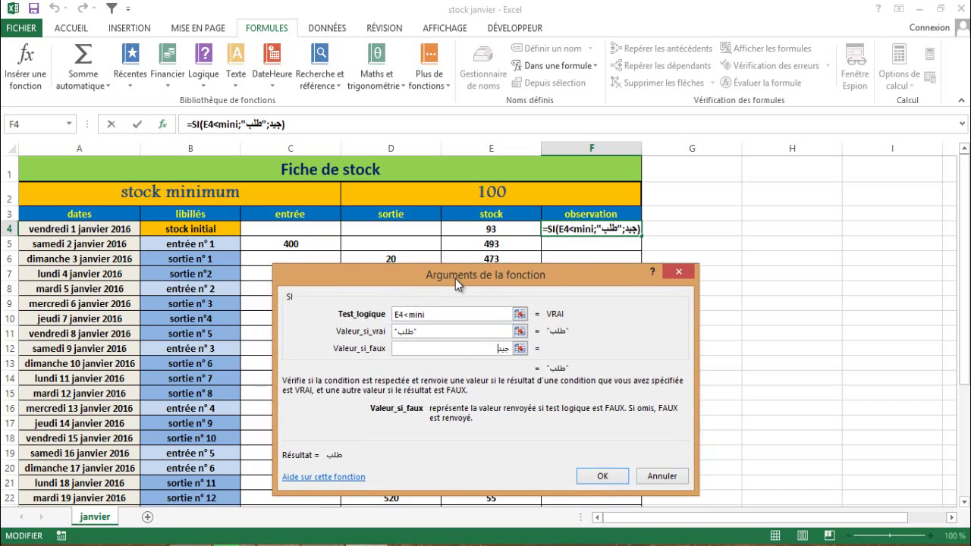
{"action": "left_click", "coordinate": [596, 475]}
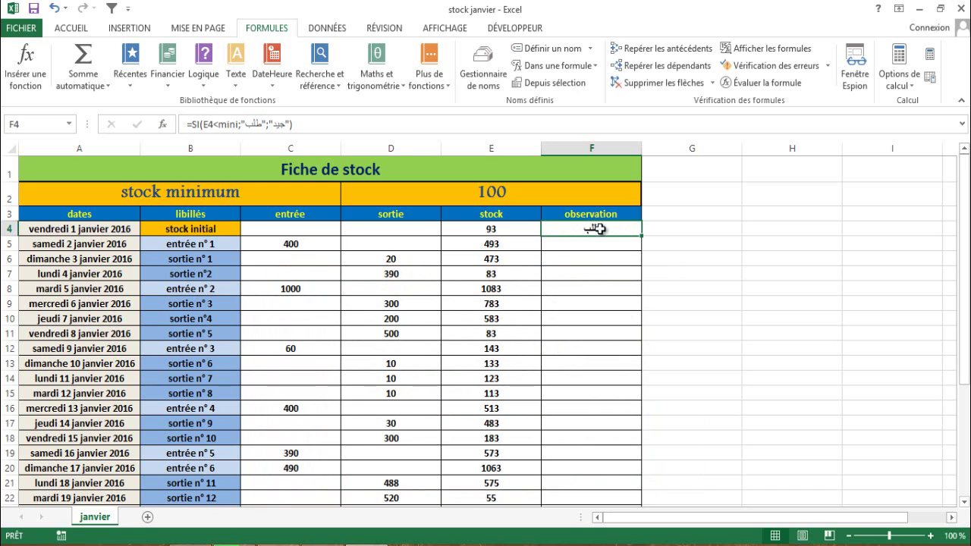
Fill the F4 observation formula down to row 34 and check copies in F4–F6 and F13
{"action": "mouse_move", "coordinate": [644, 236]}
{"action": "left_mouse_down"}
{"action": "mouse_move", "coordinate": [625, 525]}
{"action": "mouse_move", "coordinate": [622, 489]}
{"action": "left_mouse_up"}
{"action": "scroll", "coordinate": [438, 398], "scroll_direction": "up", "scroll_amount": 4}
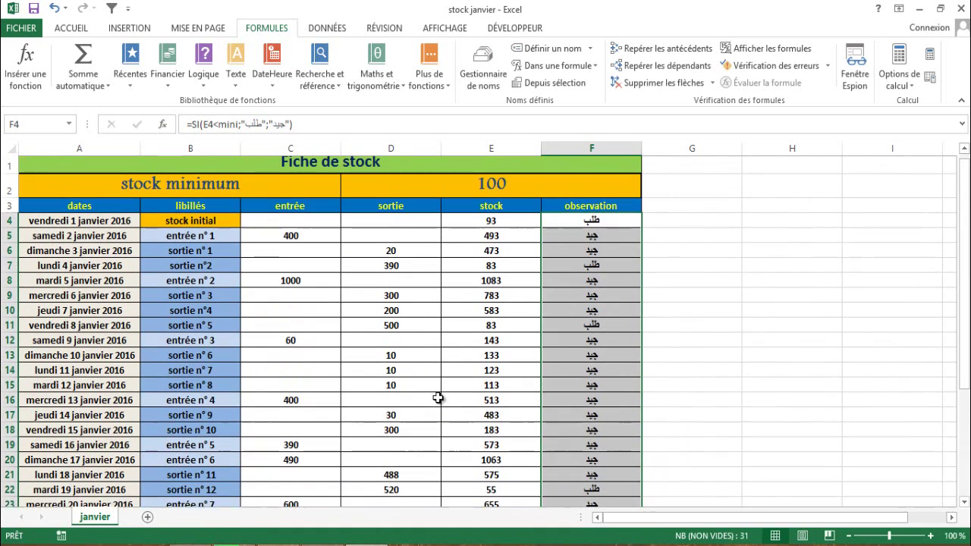
{"action": "left_click", "coordinate": [553, 360]}
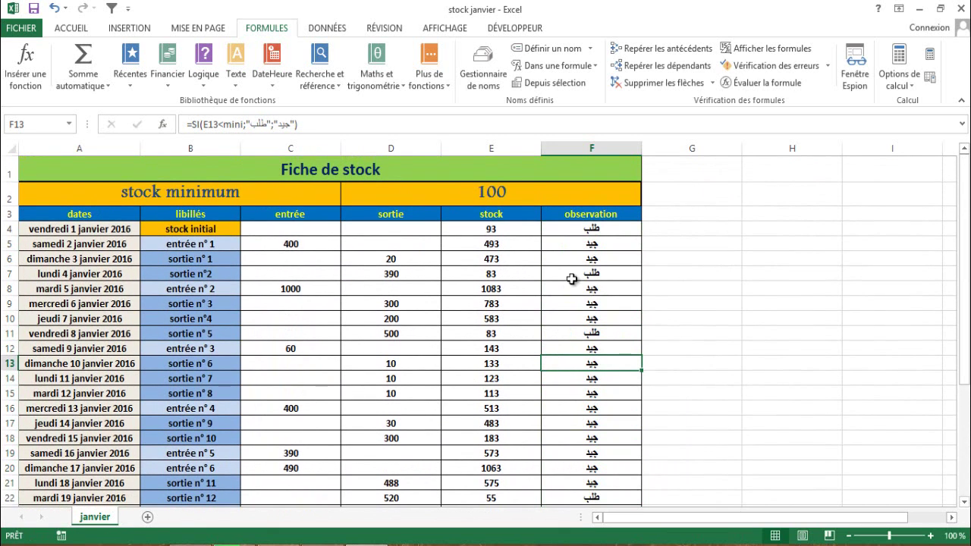
{"action": "left_click", "coordinate": [598, 232]}
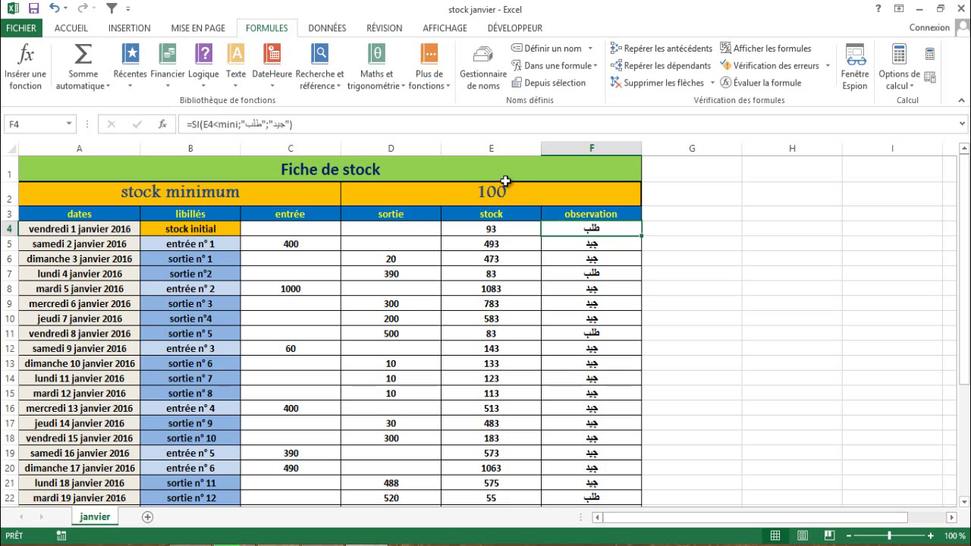
{"action": "left_click", "coordinate": [548, 246]}
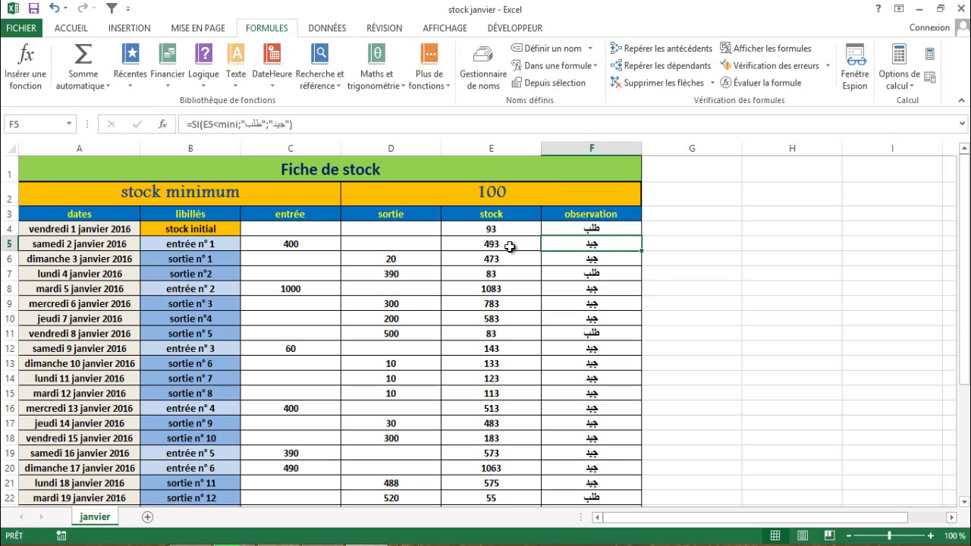
{"action": "left_click", "coordinate": [567, 259]}
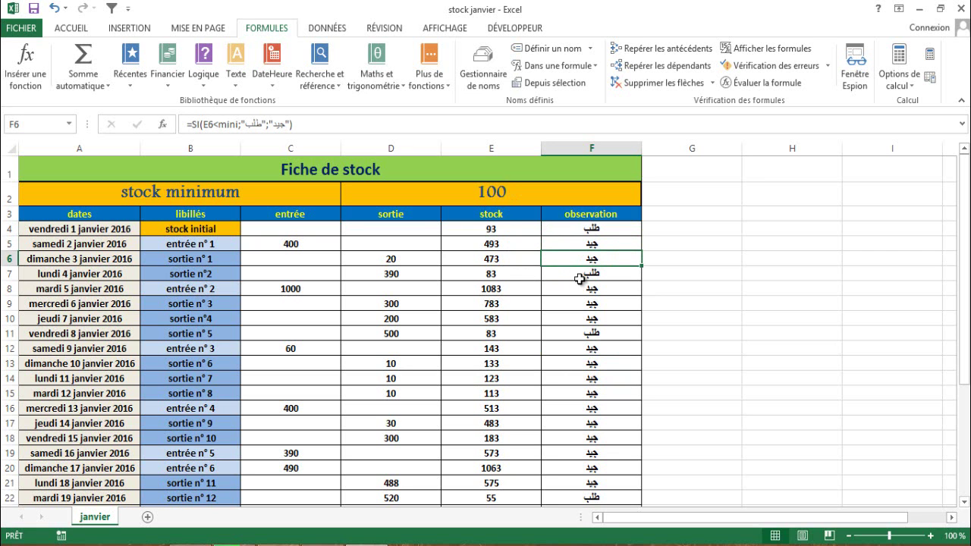
{"action": "left_click", "coordinate": [521, 288]}
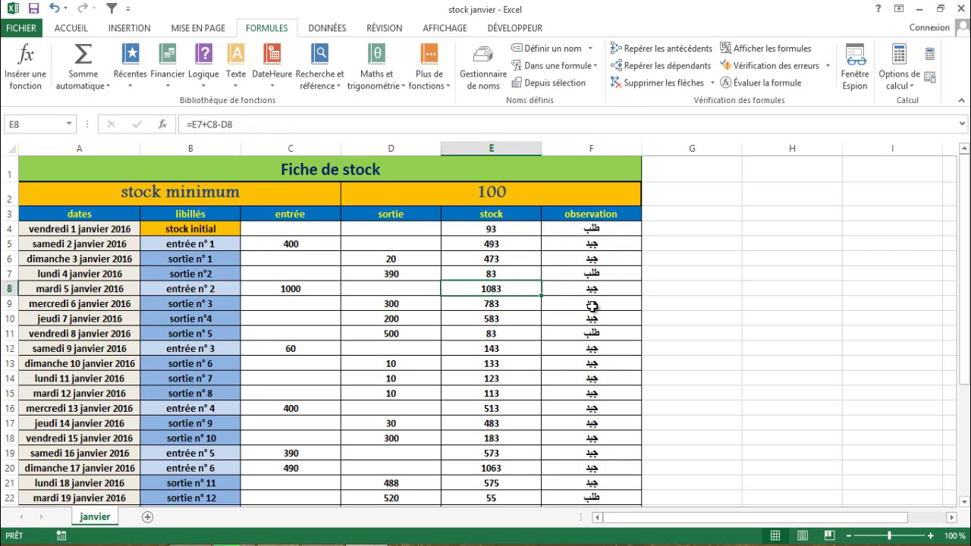
Recheck the D6 exit and F6 observation against the column, ending on F4
{"action": "scroll", "coordinate": [592, 307], "scroll_direction": "down", "scroll_amount": 3}
{"action": "scroll", "coordinate": [592, 313], "scroll_direction": "down", "scroll_amount": 2}
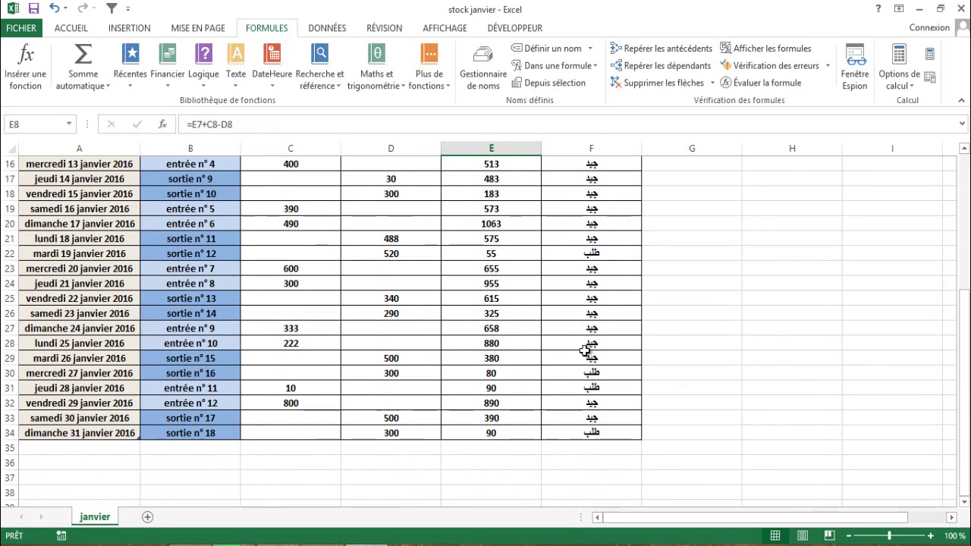
{"action": "scroll", "coordinate": [585, 350], "scroll_direction": "up", "scroll_amount": 5}
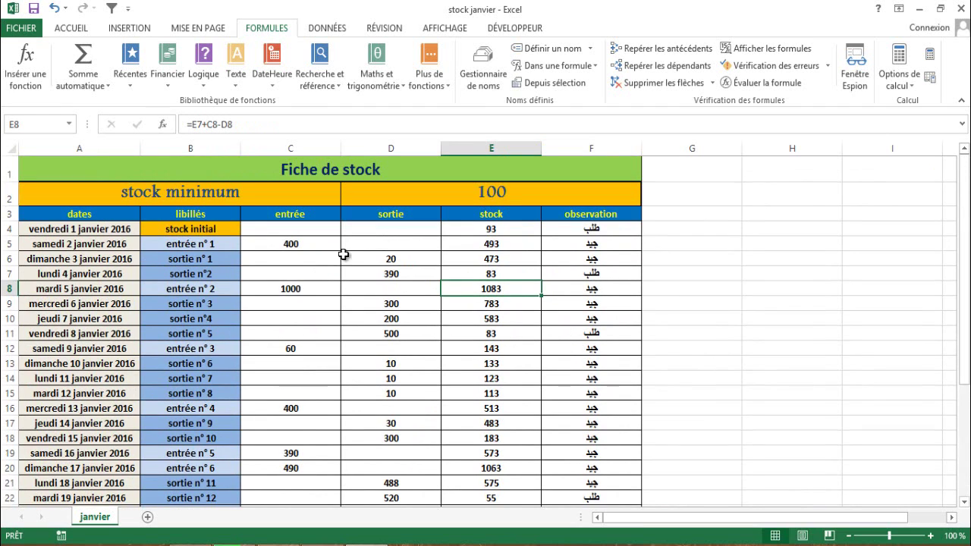
{"action": "left_click", "coordinate": [427, 258]}
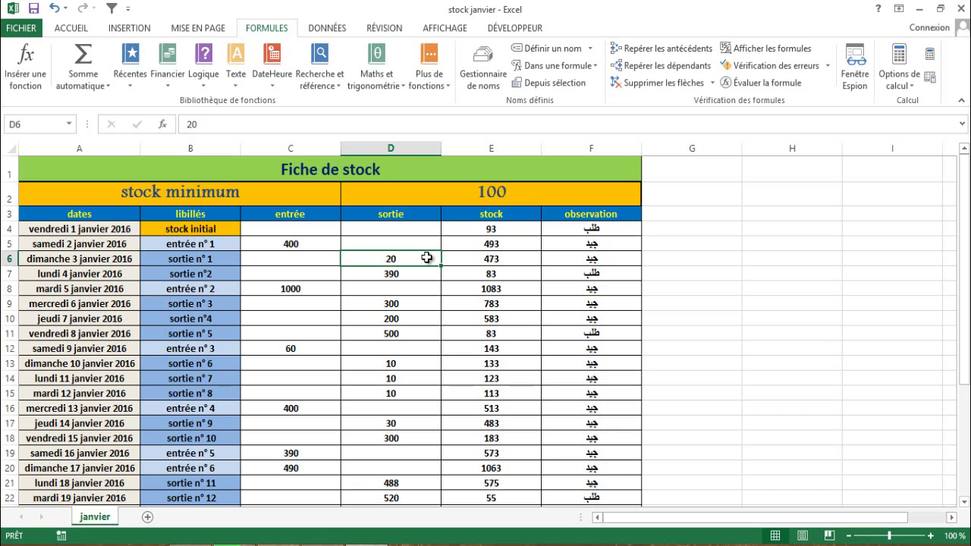
{"action": "left_click", "coordinate": [576, 263]}
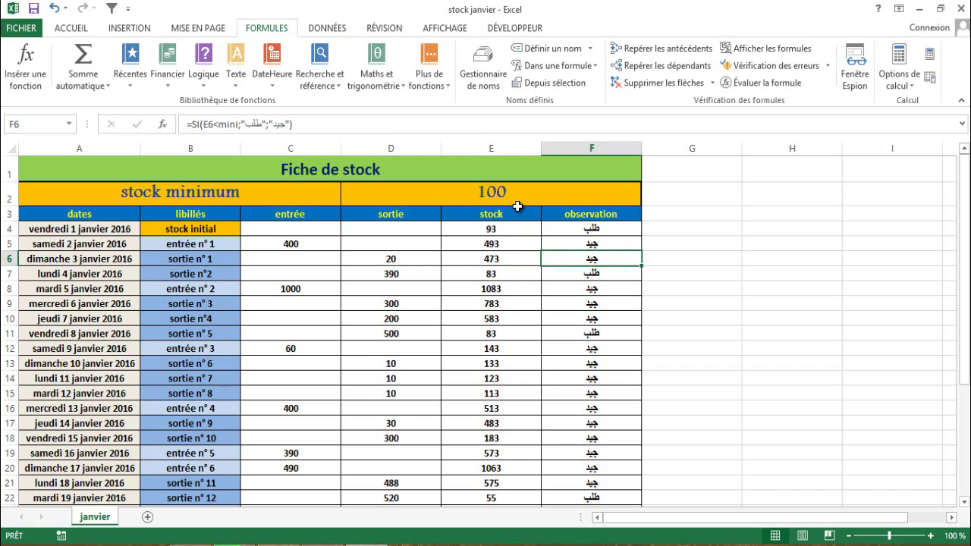
{"action": "scroll", "coordinate": [485, 302], "scroll_direction": "down", "scroll_amount": 3}
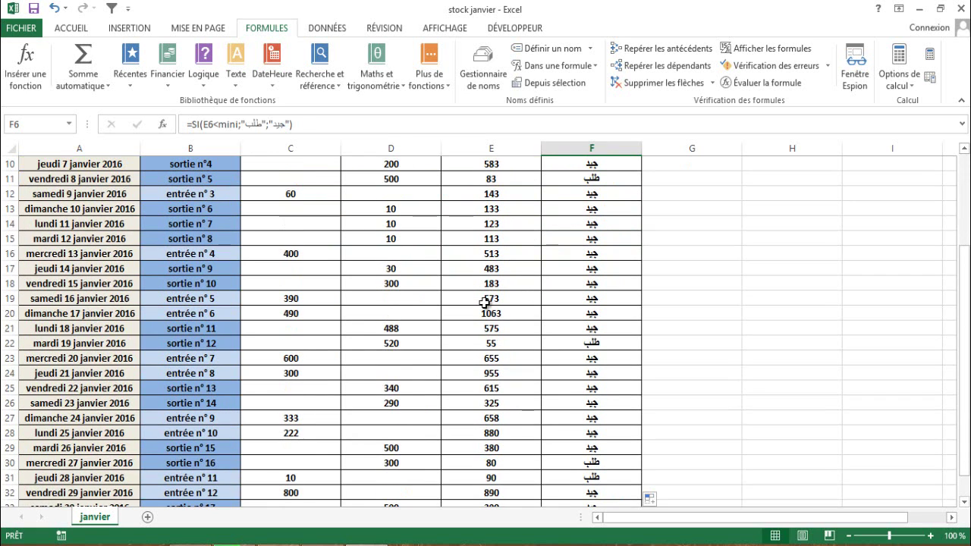
{"action": "scroll", "coordinate": [484, 303], "scroll_direction": "down", "scroll_amount": 3}
{"action": "scroll", "coordinate": [484, 303], "scroll_direction": "up", "scroll_amount": 4}
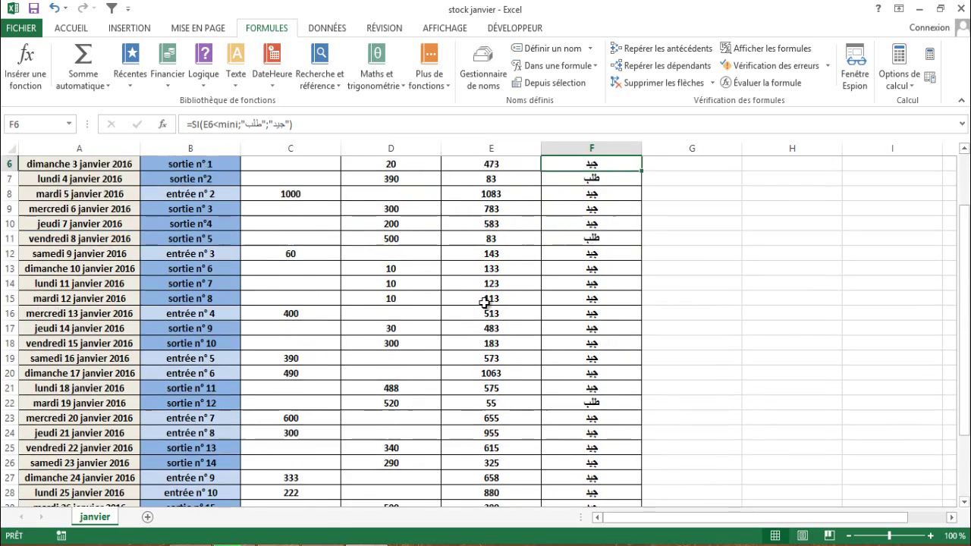
{"action": "scroll", "coordinate": [463, 304], "scroll_direction": "up", "scroll_amount": 2}
{"action": "scroll", "coordinate": [524, 505], "scroll_direction": "down", "scroll_amount": 5}
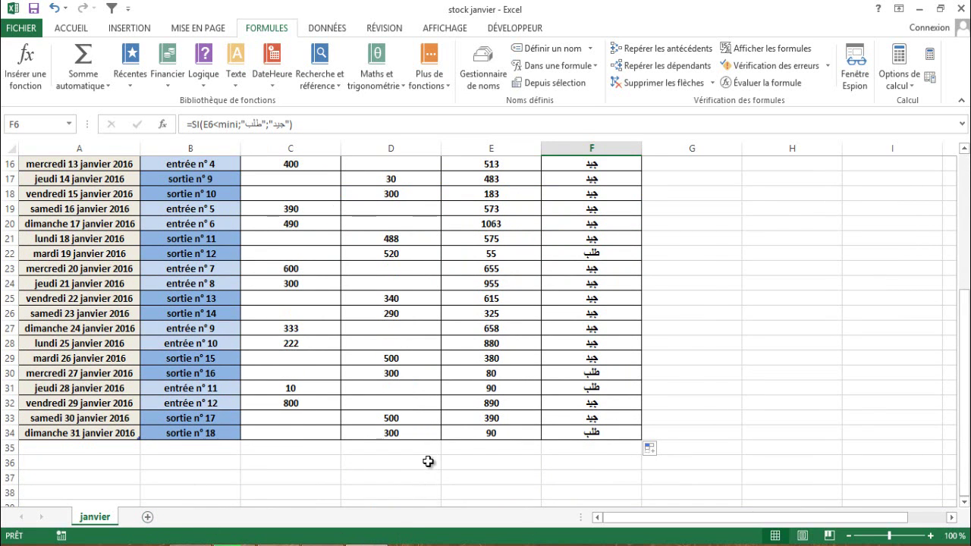
{"action": "scroll", "coordinate": [429, 462], "scroll_direction": "up", "scroll_amount": 5}
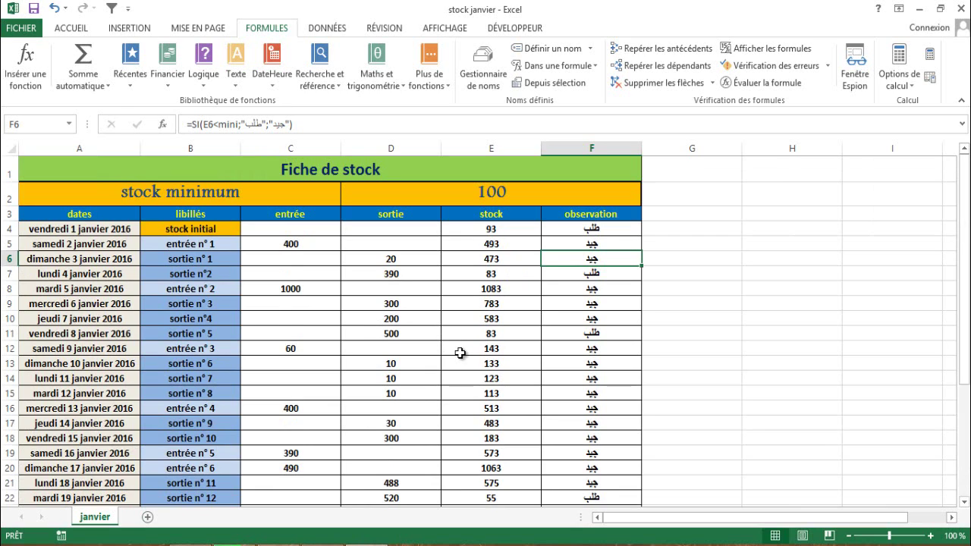
{"action": "left_click", "coordinate": [575, 230]}
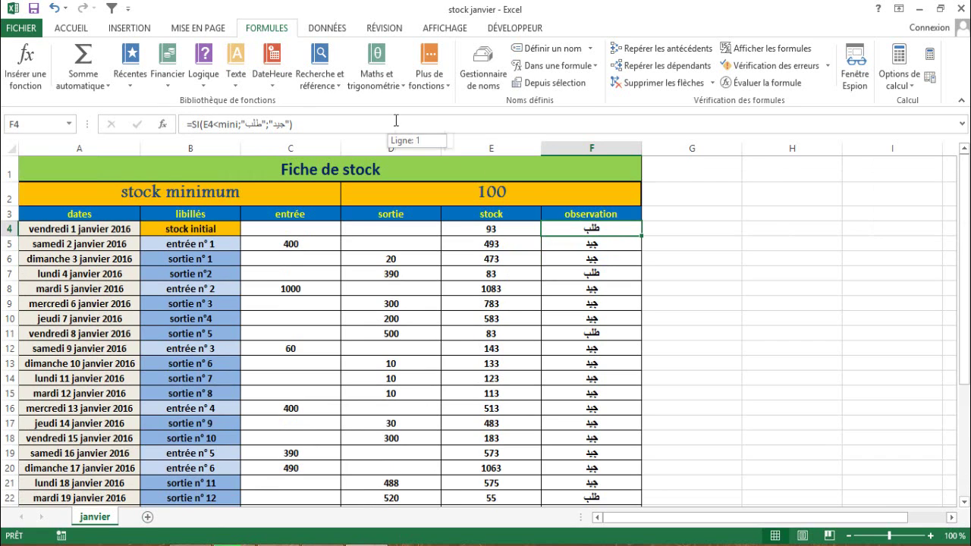
From ACCUEIL > Mise en forme conditionnelle, start a Nouvelle règle for the observation cell
{"action": "left_click", "coordinate": [83, 30]}
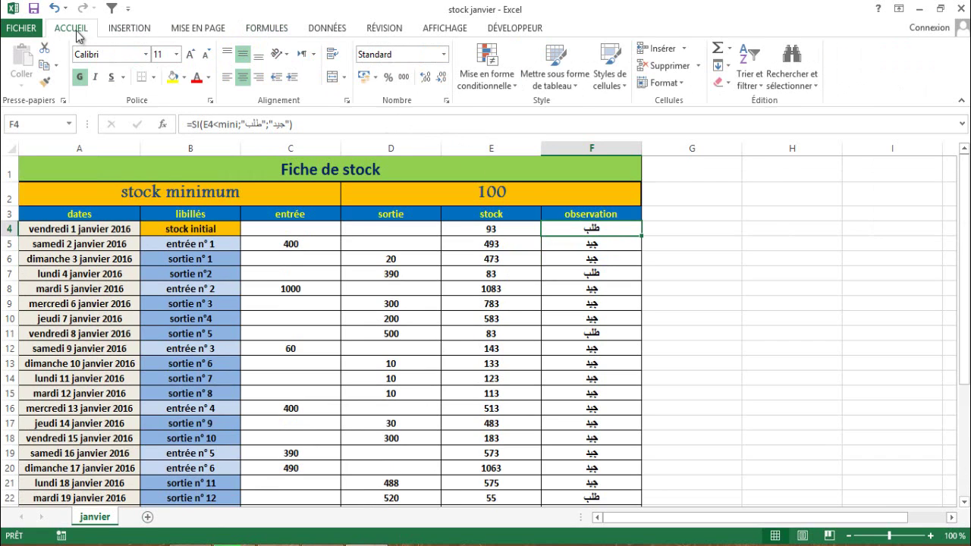
{"action": "left_click", "coordinate": [512, 87]}
{"action": "mouse_move", "coordinate": [510, 287]}
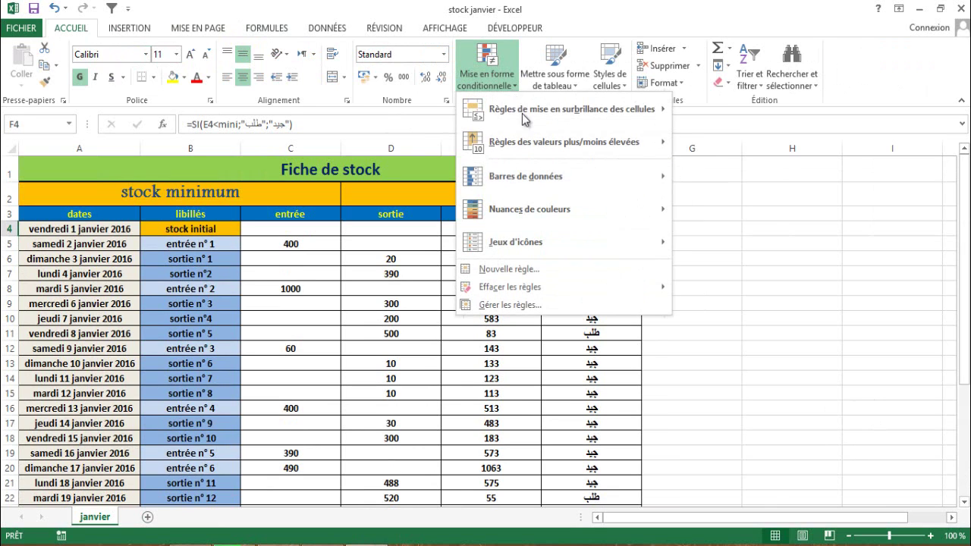
{"action": "left_click", "coordinate": [493, 271]}
{"action": "mouse_move", "coordinate": [582, 244]}
{"action": "left_mouse_down"}
{"action": "mouse_move", "coordinate": [422, 163]}
{"action": "mouse_move", "coordinate": [381, 122]}
{"action": "left_mouse_up"}
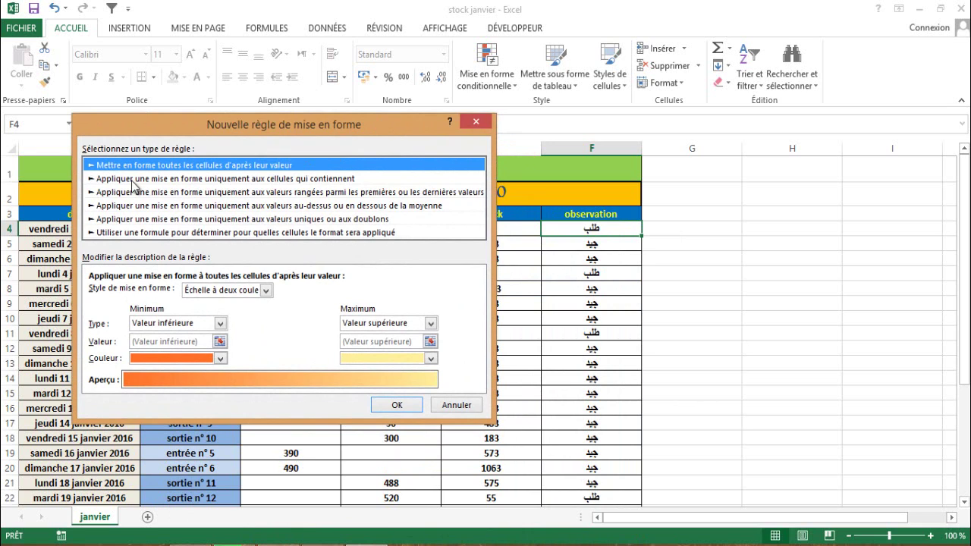
Make the rule format only cells whose specific text contains طلب
{"action": "left_click", "coordinate": [245, 180]}
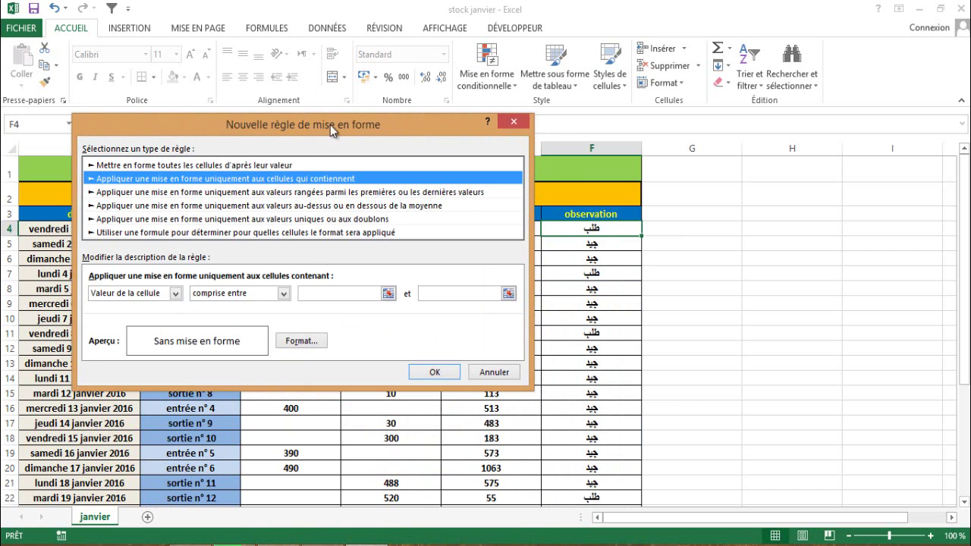
{"action": "mouse_move", "coordinate": [327, 125]}
{"action": "left_mouse_down"}
{"action": "mouse_move", "coordinate": [275, 95]}
{"action": "mouse_move", "coordinate": [299, 99]}
{"action": "left_mouse_up"}
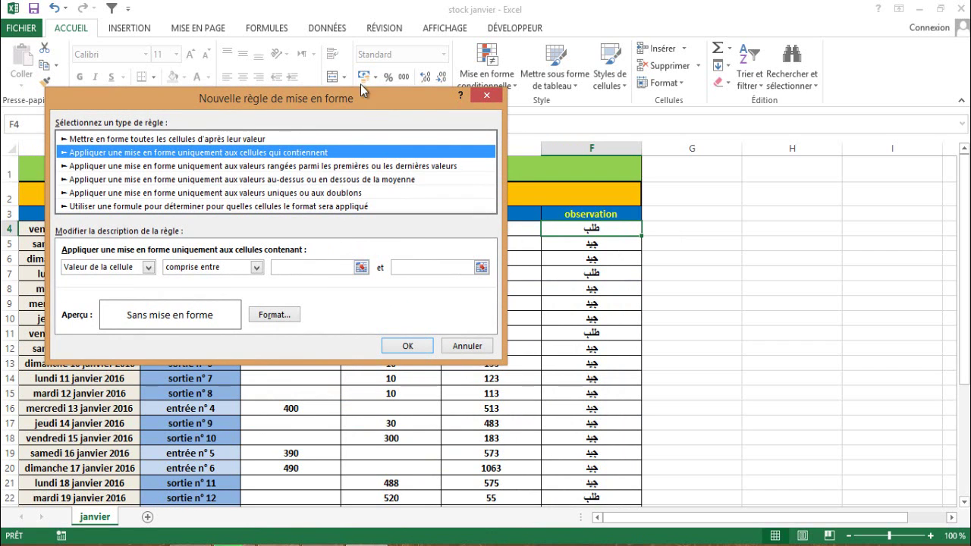
{"action": "left_click_drag", "start_coordinate": [354, 99], "coordinate": [339, 104]}
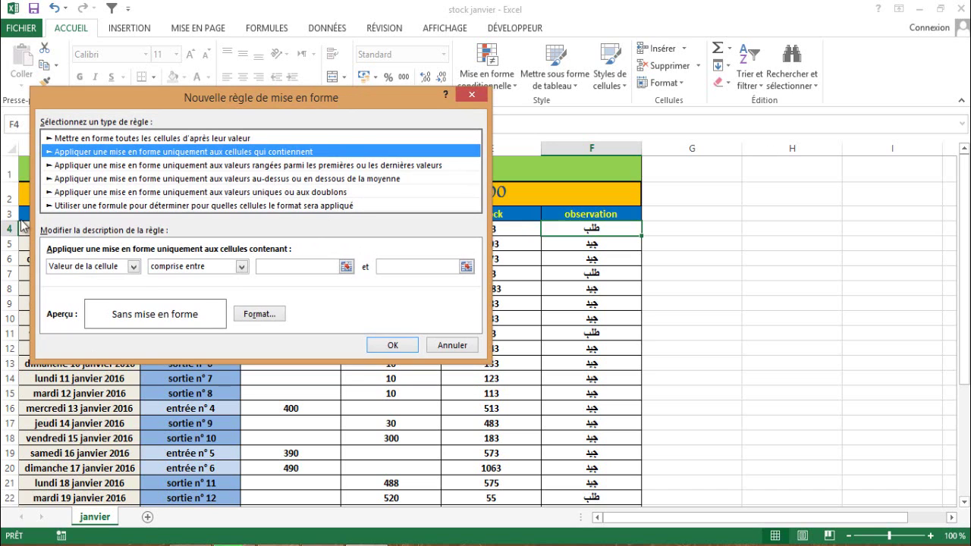
{"action": "left_click", "coordinate": [135, 269]}
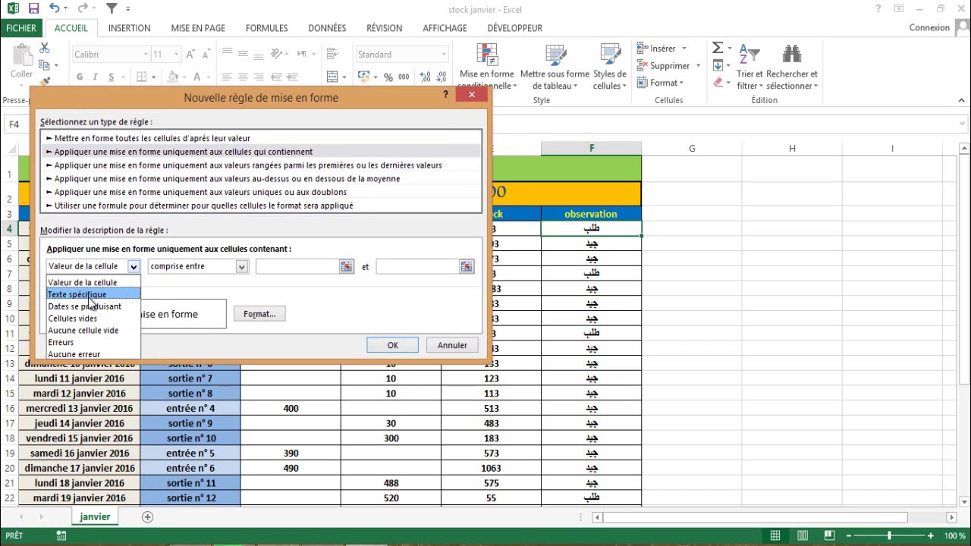
{"action": "left_click", "coordinate": [91, 294]}
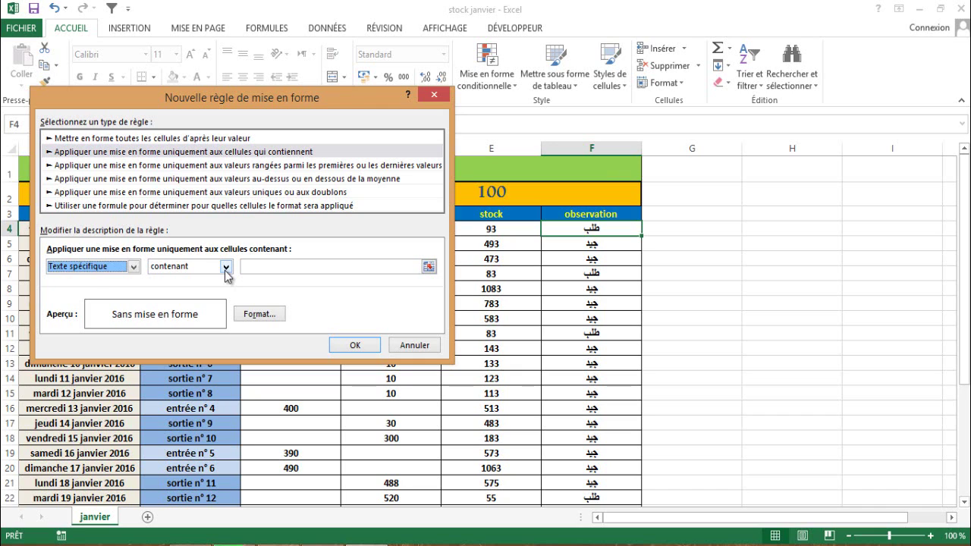
{"action": "left_click", "coordinate": [226, 267]}
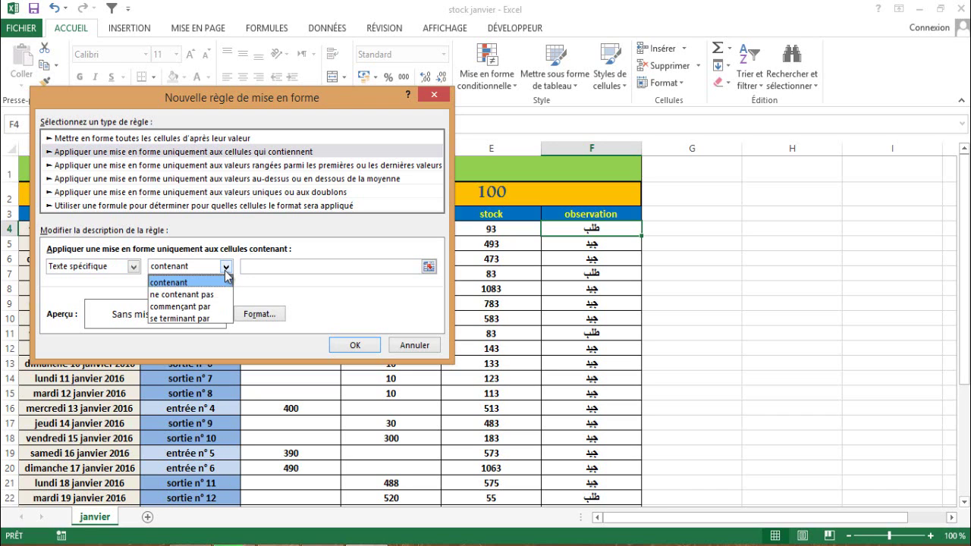
{"action": "left_click", "coordinate": [226, 270]}
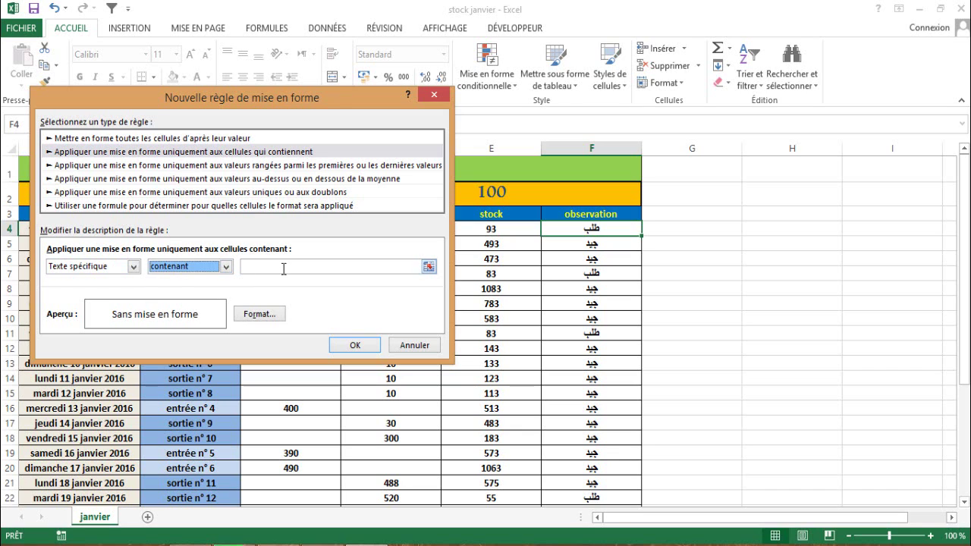
{"action": "left_click", "coordinate": [284, 269]}
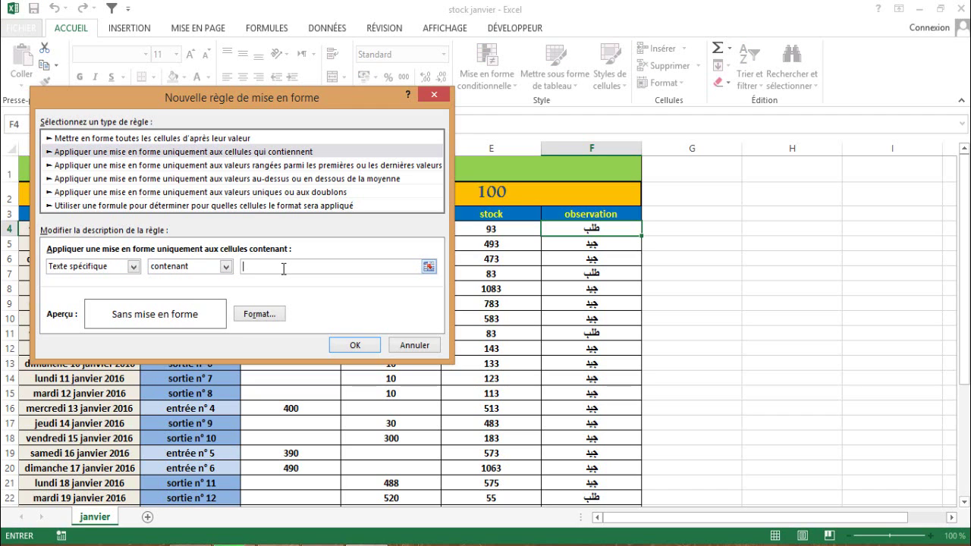
{"action": "type", "text": "'"}
{"action": "type", "text": "طلب"}
Format matching cells with red font colour and a light-blue background fill
{"action": "left_click", "coordinate": [259, 315]}
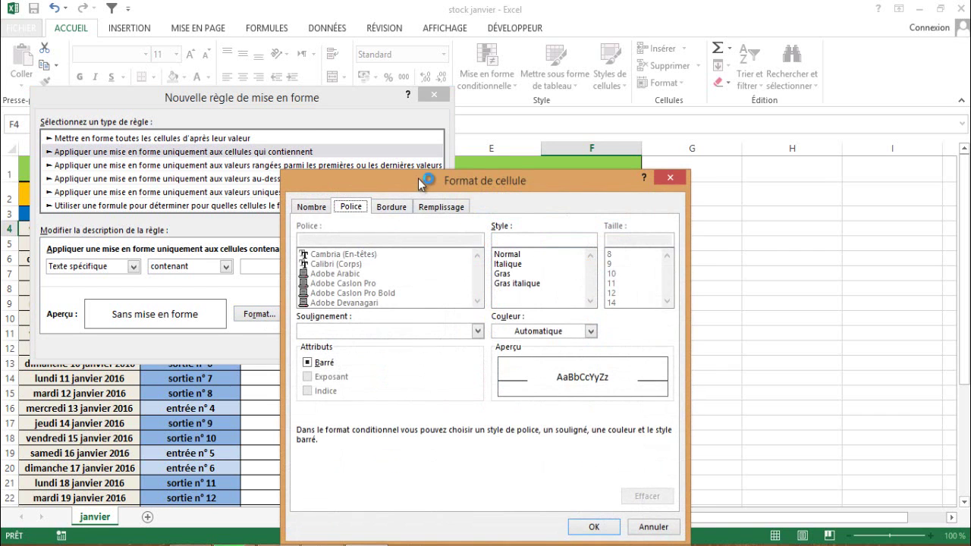
{"action": "left_click_drag", "start_coordinate": [418, 178], "coordinate": [236, 121]}
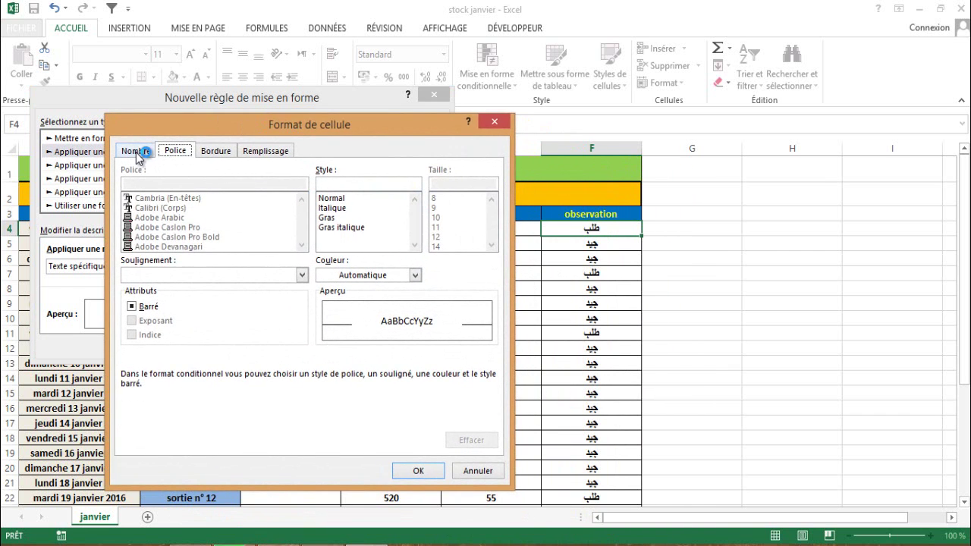
{"action": "left_click", "coordinate": [138, 152]}
{"action": "left_click", "coordinate": [176, 152]}
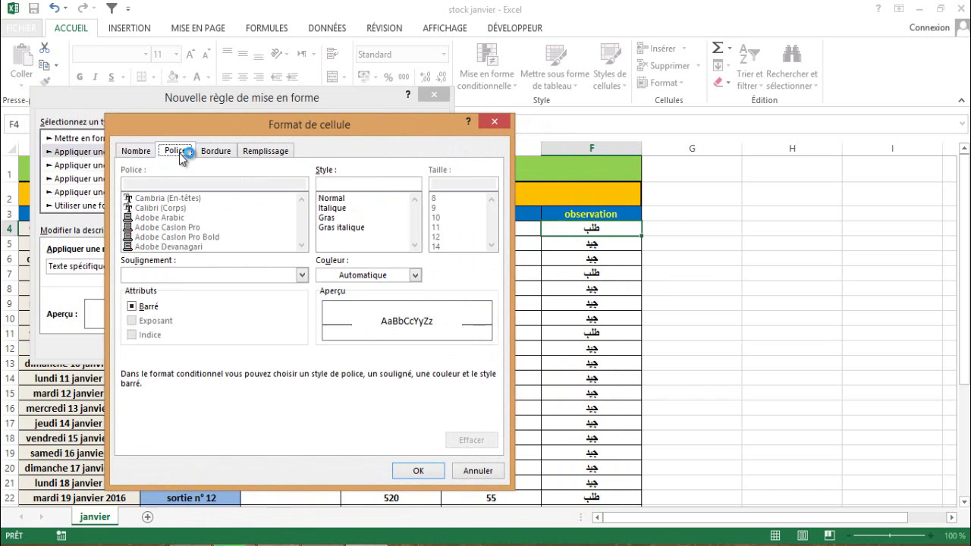
{"action": "left_click", "coordinate": [415, 275]}
{"action": "left_click", "coordinate": [332, 408]}
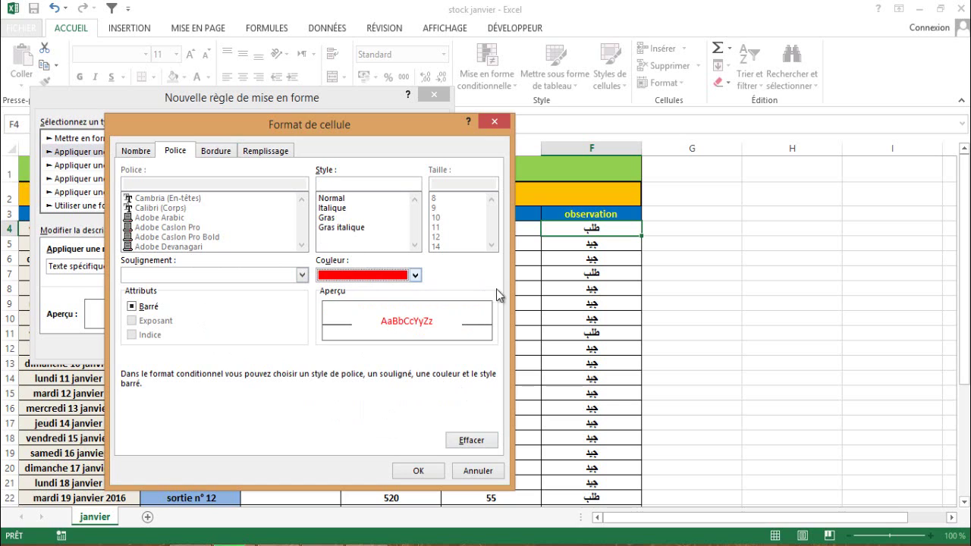
{"action": "left_click", "coordinate": [215, 151]}
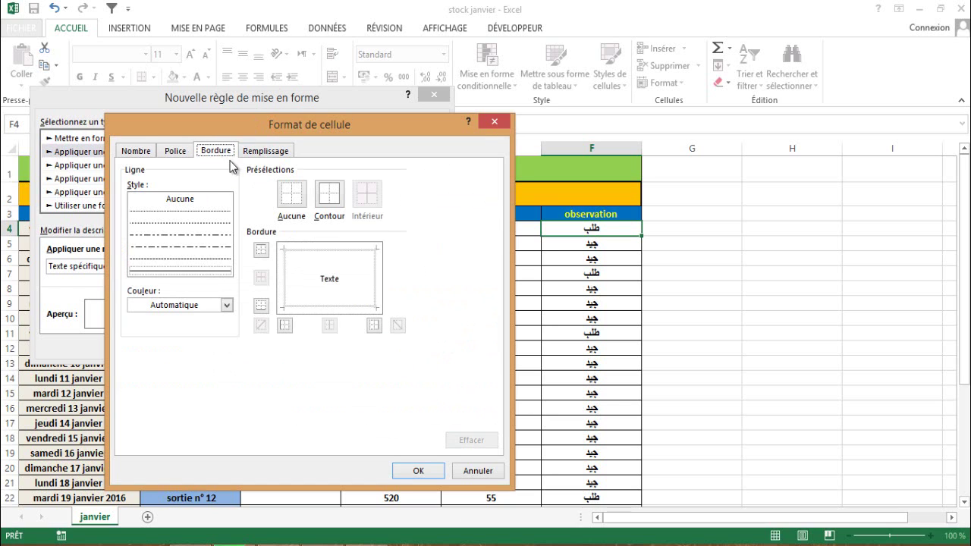
{"action": "left_click", "coordinate": [258, 152]}
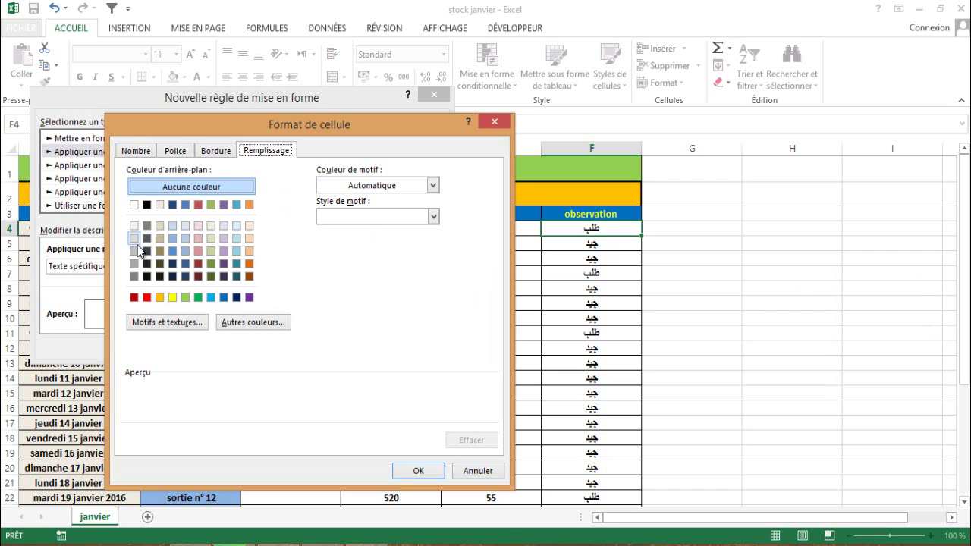
{"action": "left_click", "coordinate": [185, 239]}
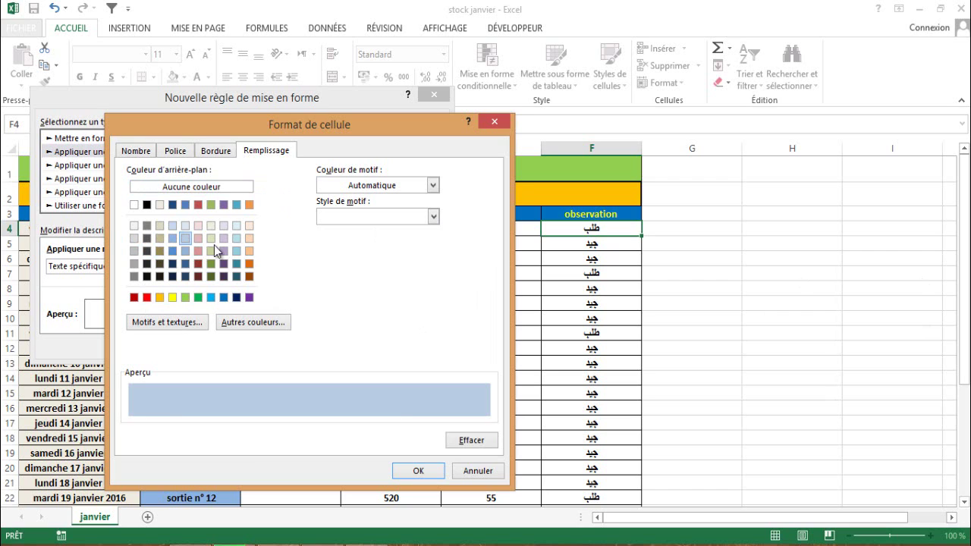
{"action": "left_click", "coordinate": [418, 470]}
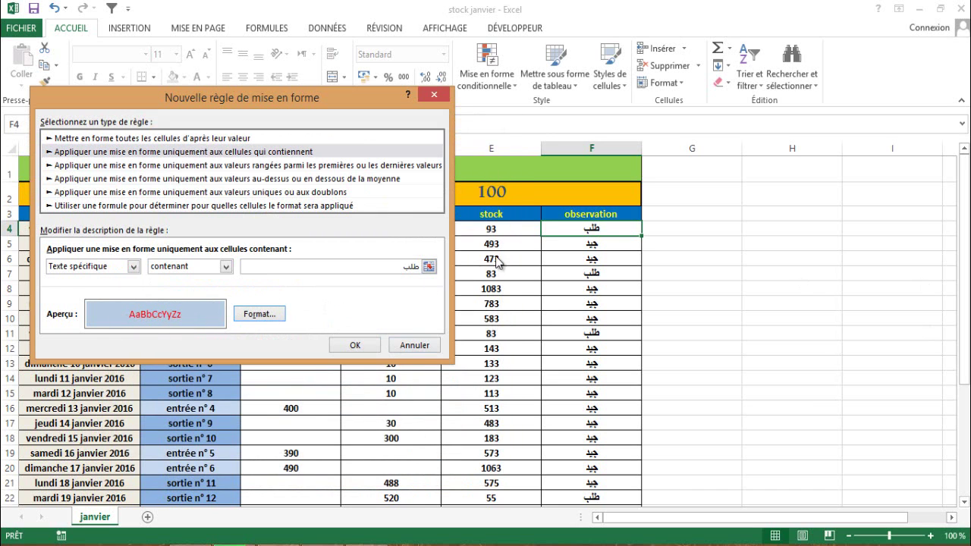
Apply the طلب rule and fill F4's formatting down through F34, then review the column
{"action": "left_click", "coordinate": [354, 346]}
{"action": "left_click", "coordinate": [568, 308]}
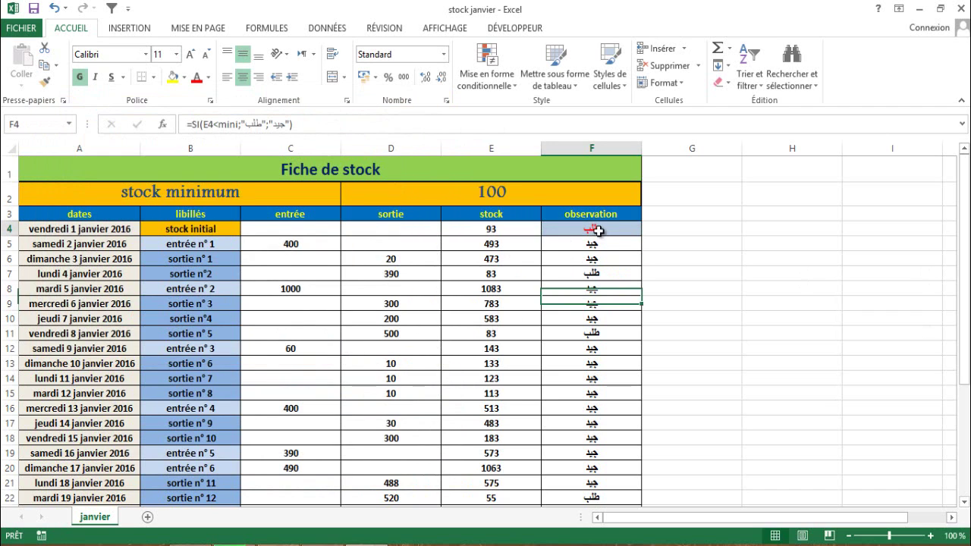
{"action": "left_click", "coordinate": [619, 229]}
{"action": "mouse_move", "coordinate": [644, 237]}
{"action": "left_mouse_down"}
{"action": "mouse_move", "coordinate": [620, 523]}
{"action": "mouse_move", "coordinate": [615, 485]}
{"action": "left_mouse_up"}
{"action": "left_click", "coordinate": [685, 405]}
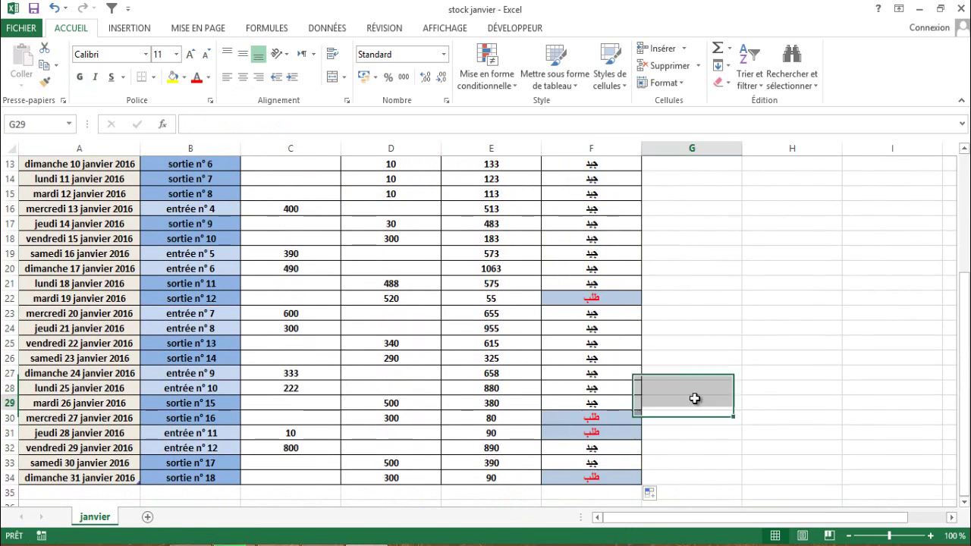
{"action": "scroll", "coordinate": [692, 408], "scroll_direction": "up", "scroll_amount": 4}
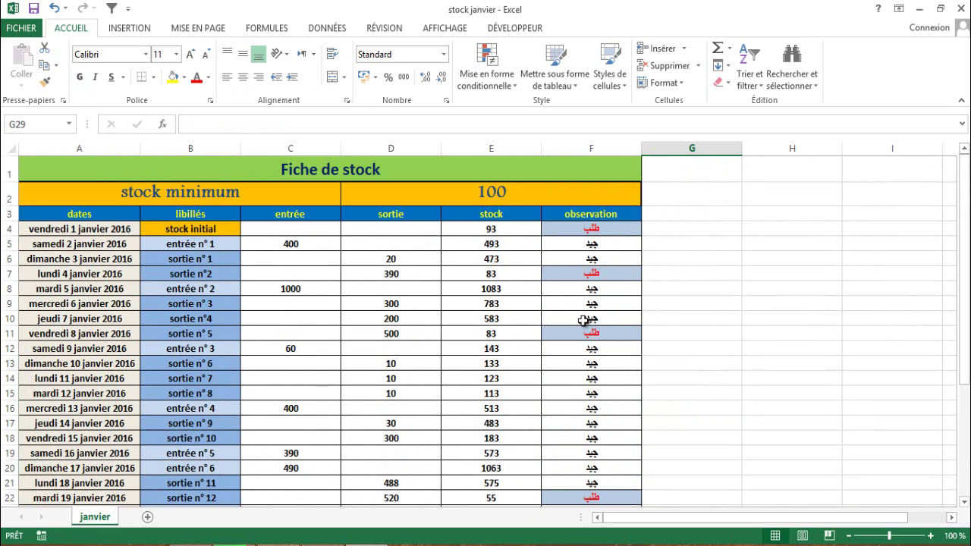
{"action": "scroll", "coordinate": [590, 453], "scroll_direction": "down", "scroll_amount": 2}
{"action": "scroll", "coordinate": [591, 455], "scroll_direction": "down", "scroll_amount": 3}
{"action": "scroll", "coordinate": [590, 466], "scroll_direction": "up", "scroll_amount": 5}
{"action": "scroll", "coordinate": [583, 288], "scroll_direction": "down", "scroll_amount": 4}
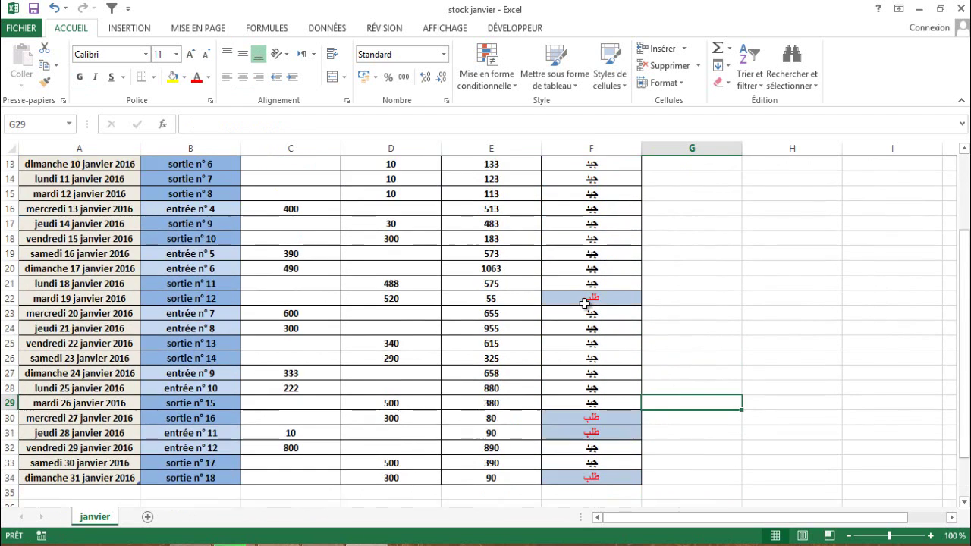
{"action": "scroll", "coordinate": [585, 303], "scroll_direction": "down", "scroll_amount": 2}
{"action": "scroll", "coordinate": [585, 303], "scroll_direction": "up", "scroll_amount": 3}
{"action": "scroll", "coordinate": [585, 304], "scroll_direction": "up", "scroll_amount": 1}
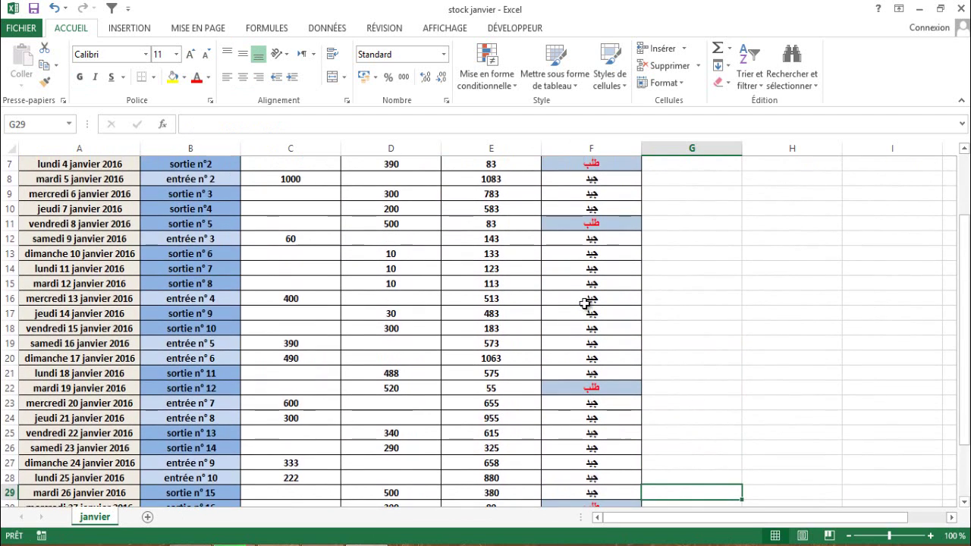
{"action": "scroll", "coordinate": [585, 304], "scroll_direction": "up", "scroll_amount": 2}
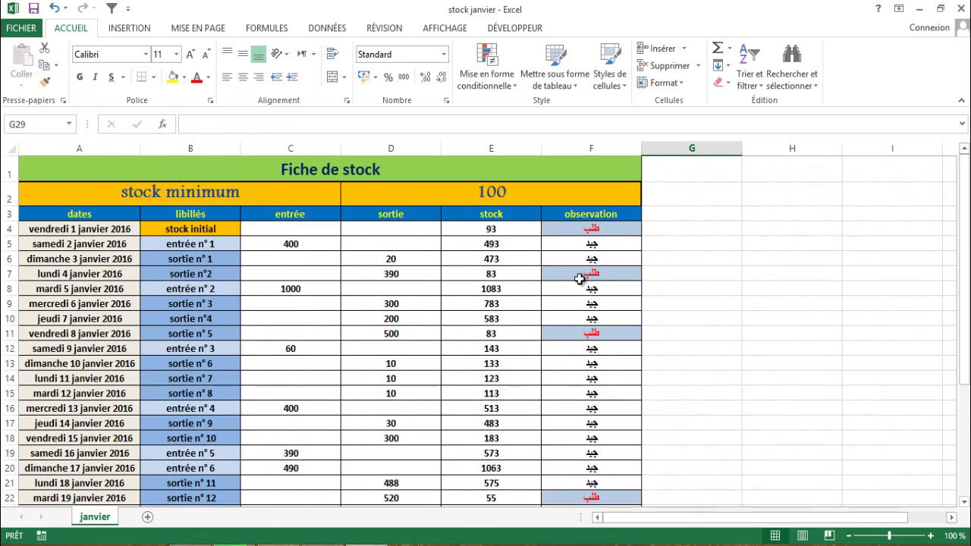
{"action": "scroll", "coordinate": [521, 334], "scroll_direction": "down", "scroll_amount": 1}
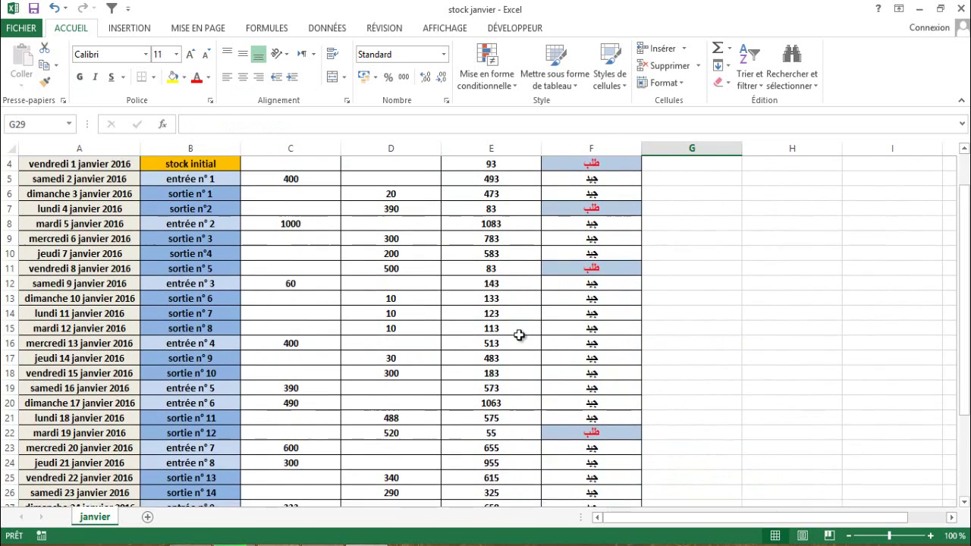
{"action": "scroll", "coordinate": [516, 357], "scroll_direction": "down", "scroll_amount": 1}
{"action": "scroll", "coordinate": [508, 383], "scroll_direction": "down", "scroll_amount": 2}
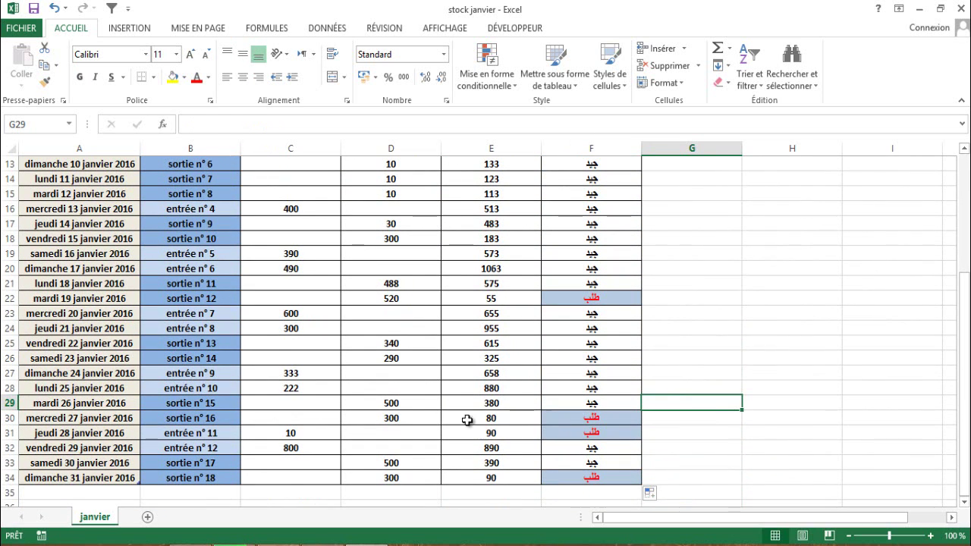
{"action": "scroll", "coordinate": [497, 417], "scroll_direction": "up", "scroll_amount": 4}
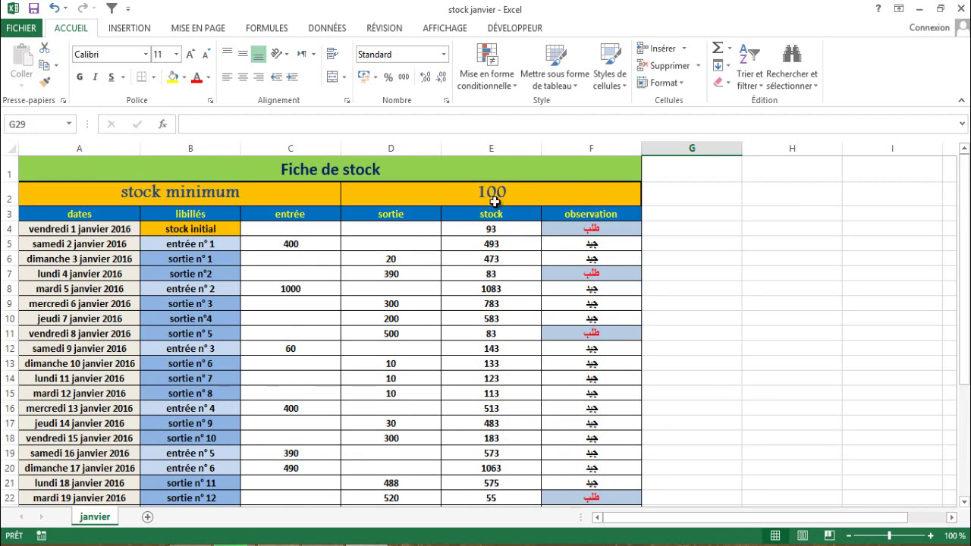
{"action": "left_click", "coordinate": [660, 174]}
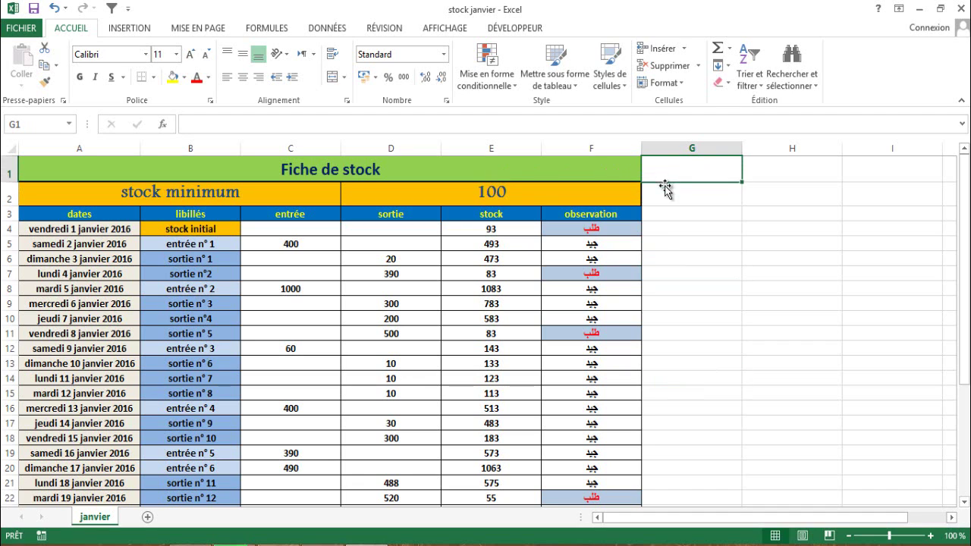
{"action": "left_click", "coordinate": [668, 194]}
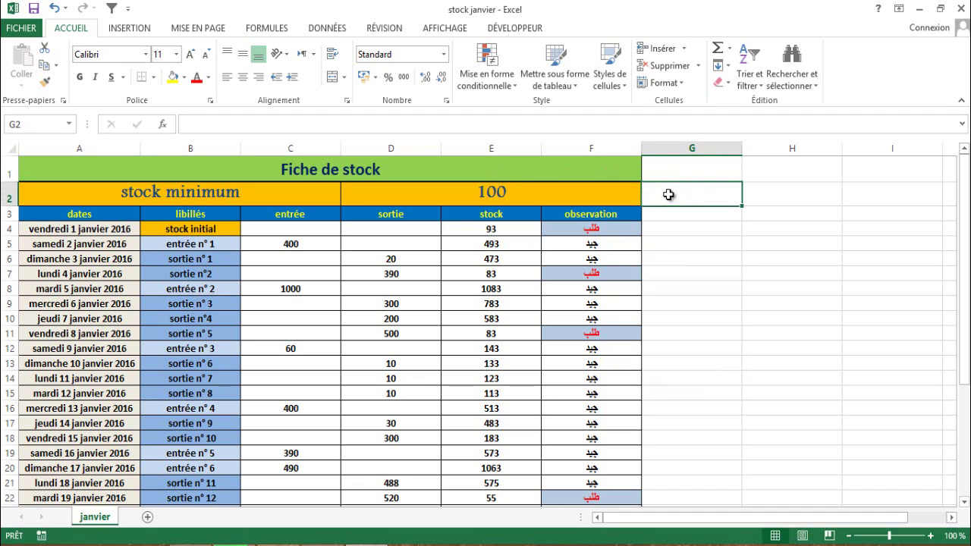
{"action": "left_click", "coordinate": [672, 218]}
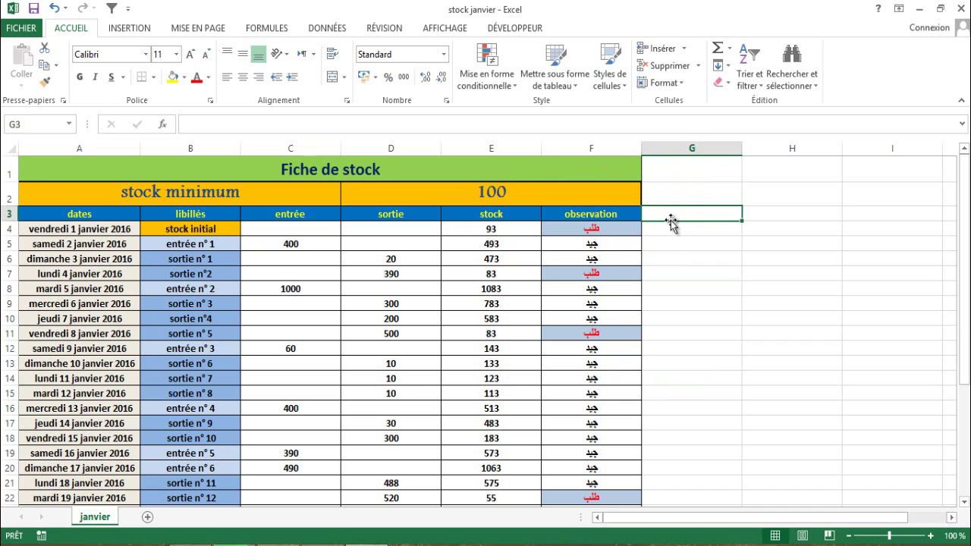
{"action": "left_click", "coordinate": [678, 227]}
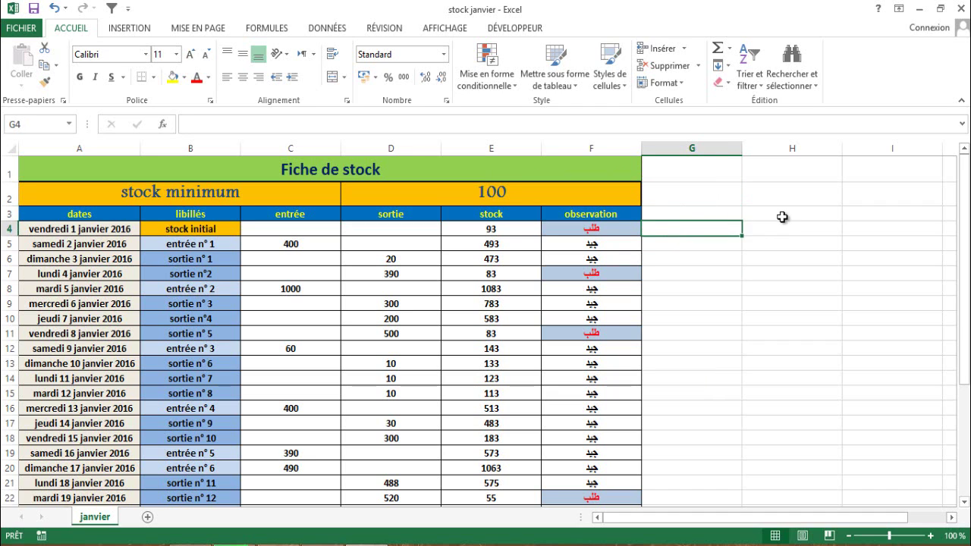
{"action": "left_click", "coordinate": [783, 217]}
{"action": "left_click", "coordinate": [723, 214]}
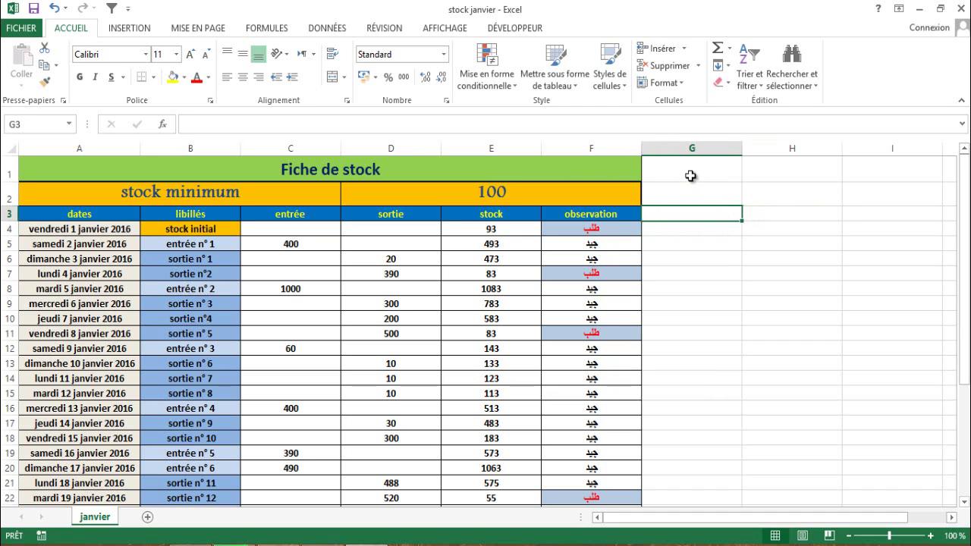
{"action": "left_click", "coordinate": [690, 194]}
{"action": "left_click", "coordinate": [774, 173]}
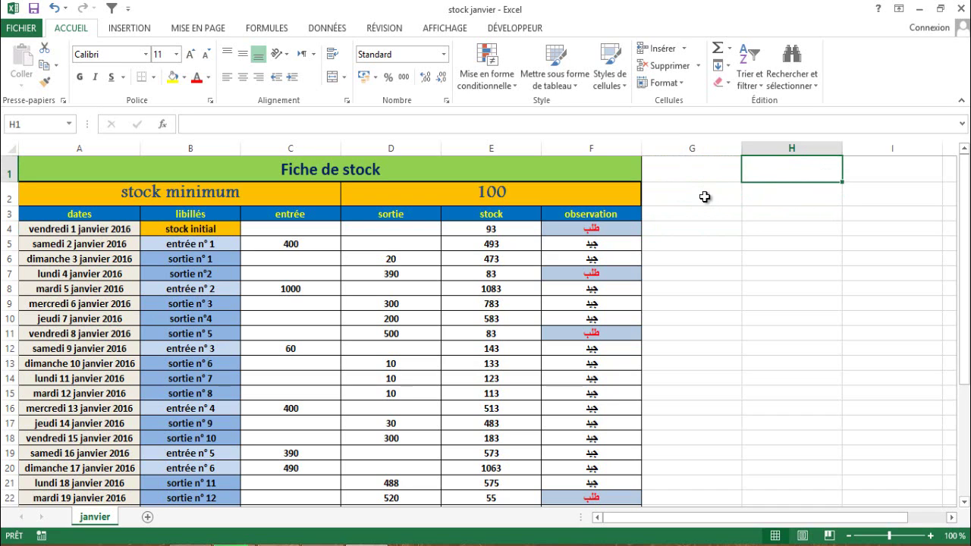
{"action": "left_click", "coordinate": [706, 216]}
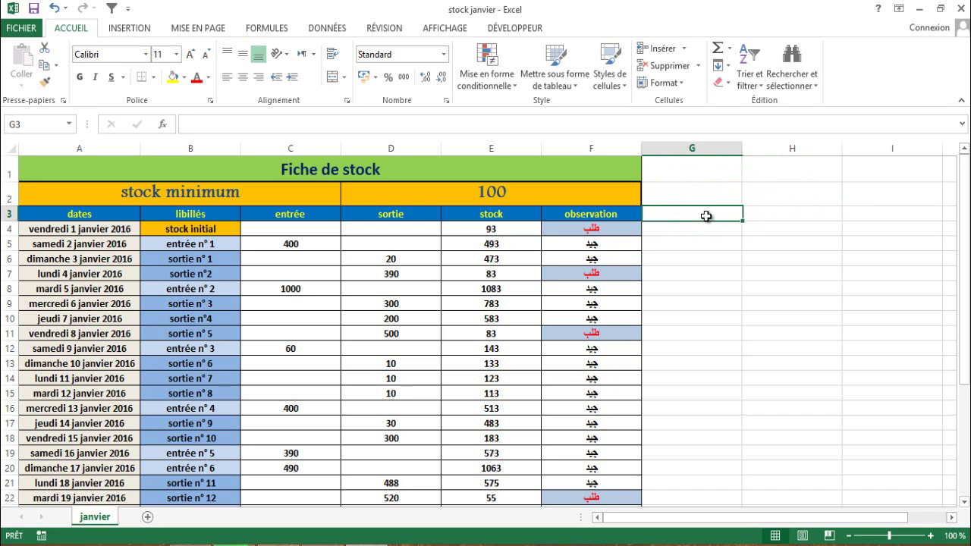